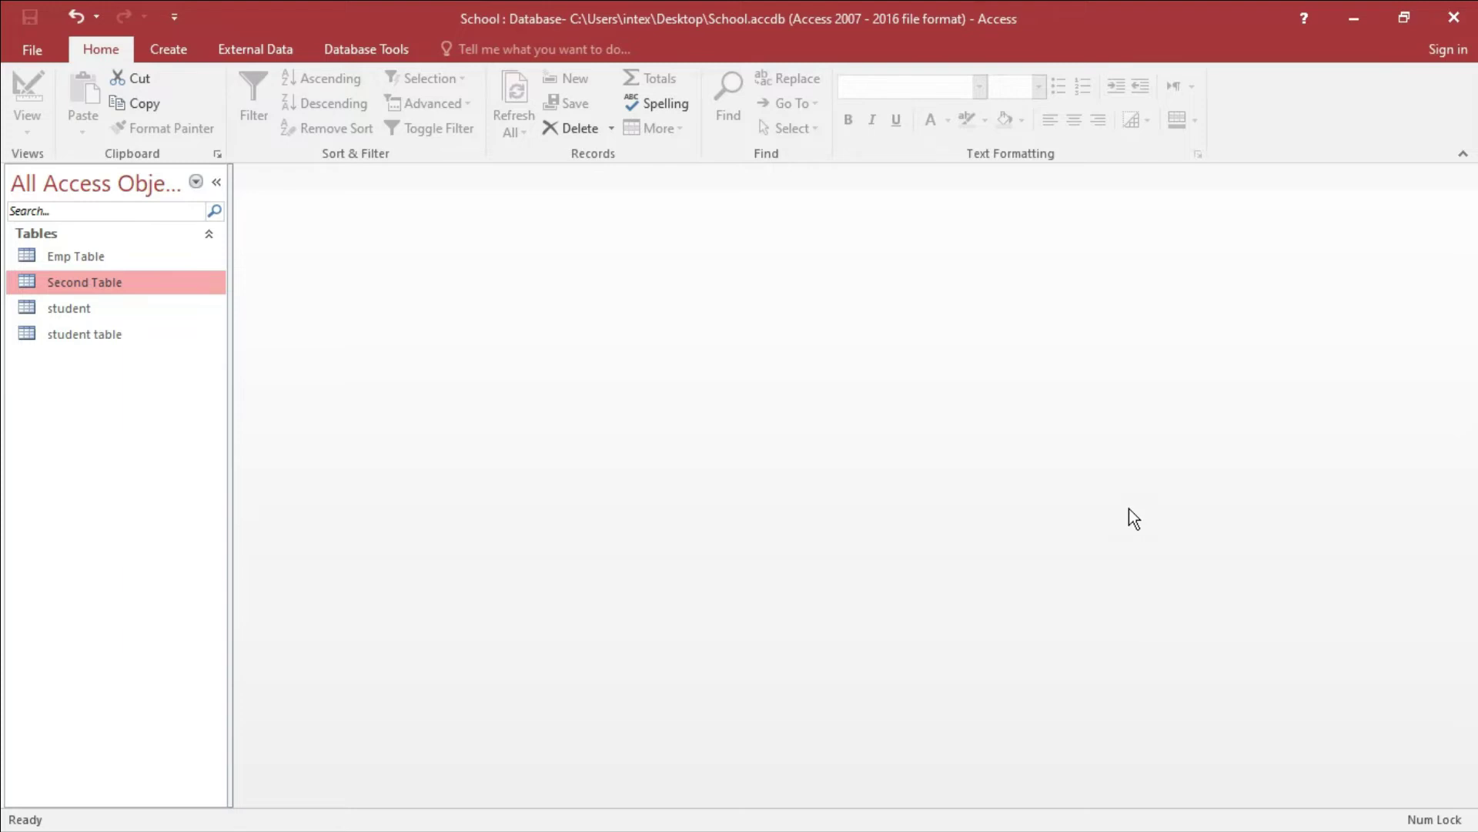
Create a new table in Design view and add a Pid field with the Number data type
click(177, 49)
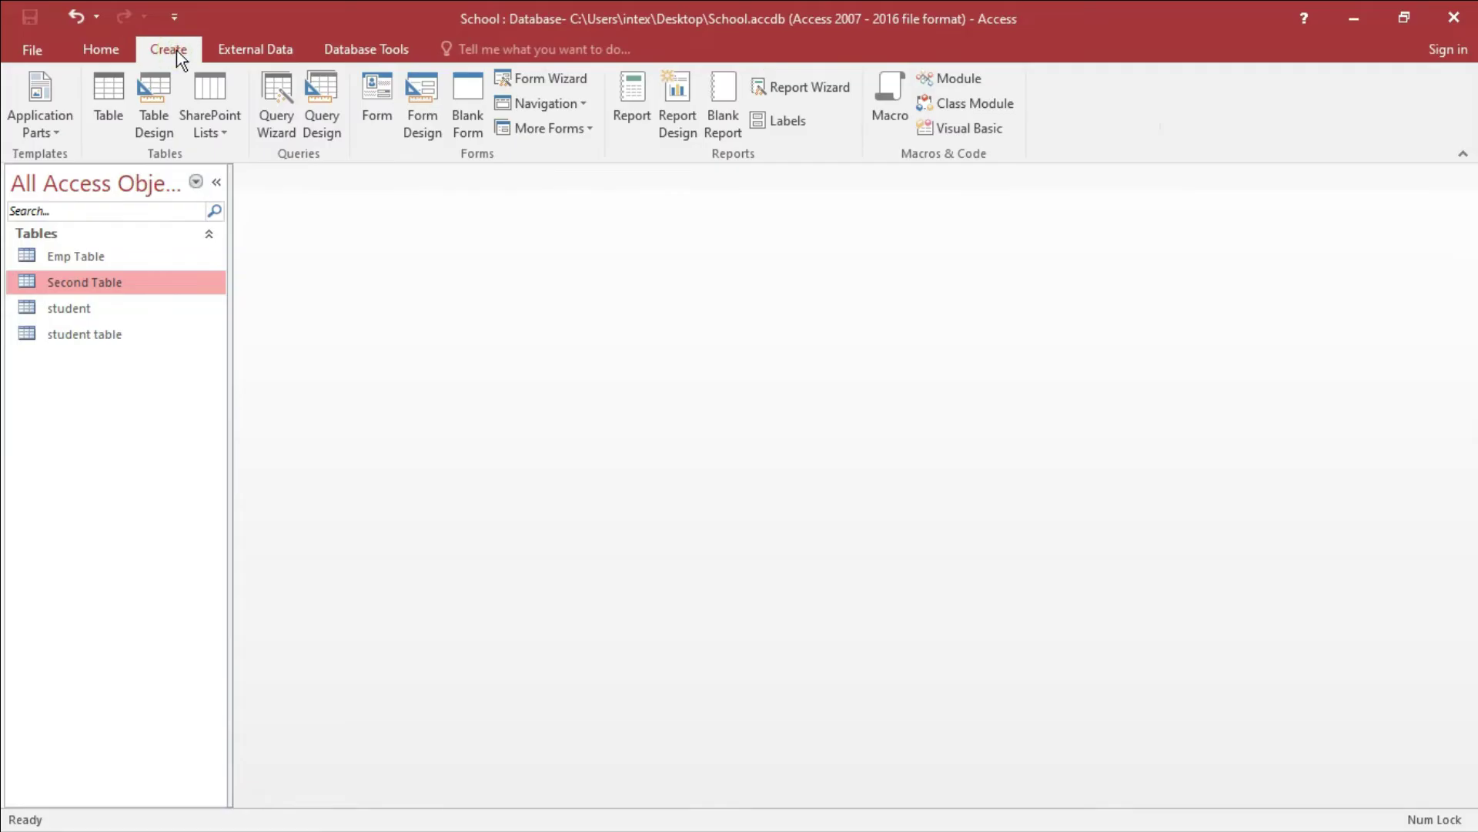
click(158, 130)
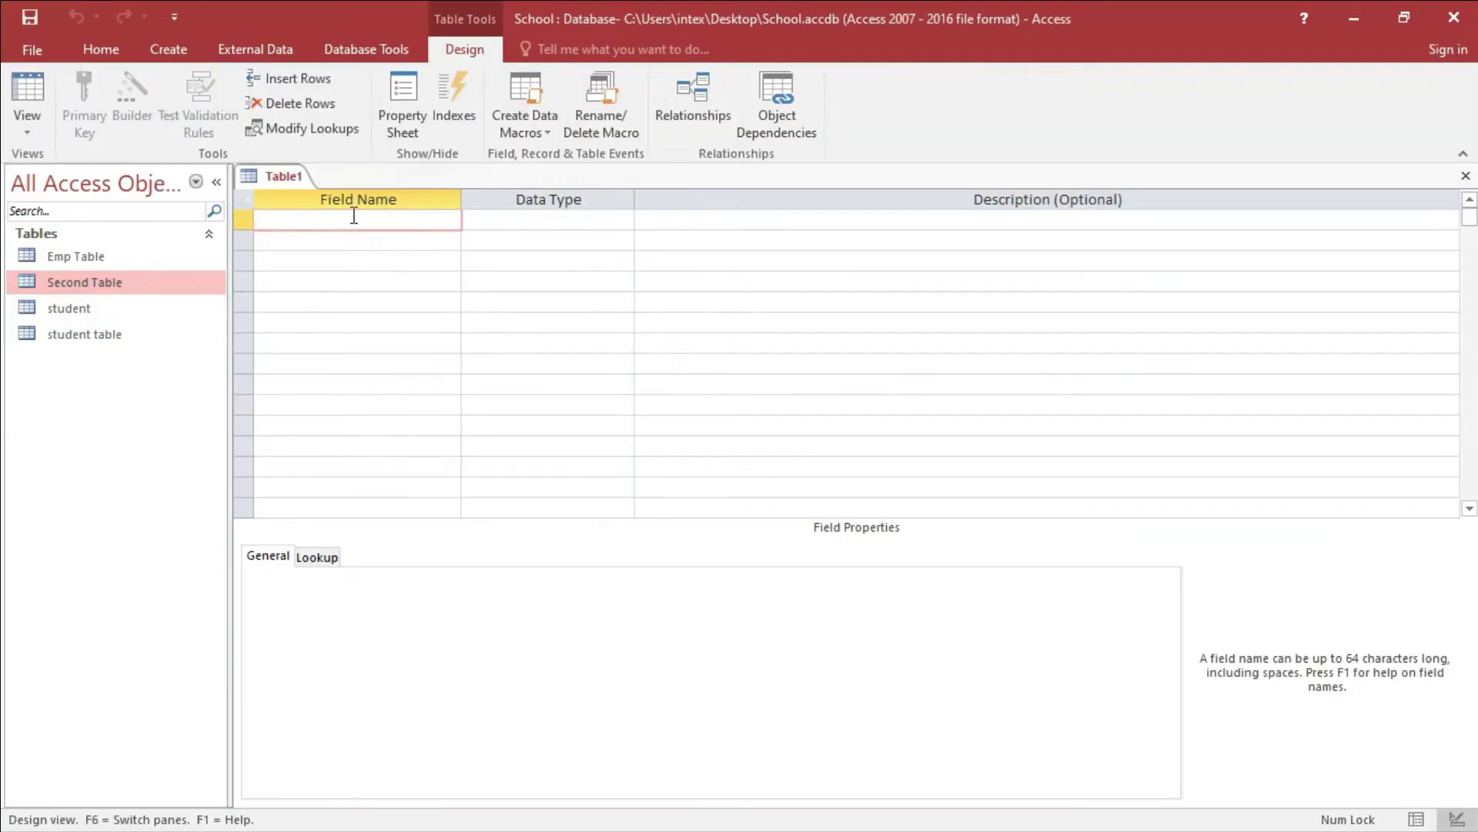
click(522, 223)
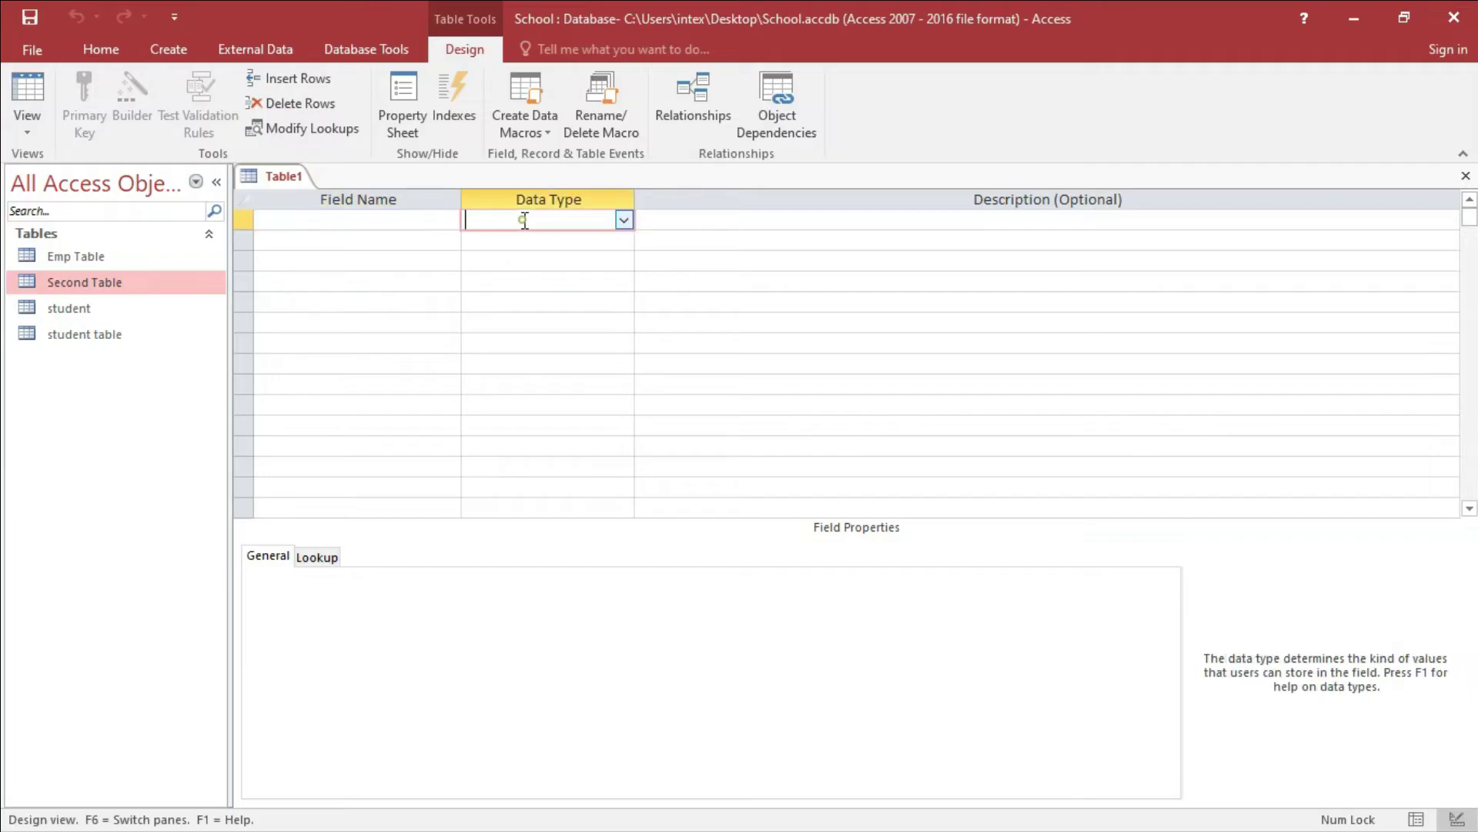
click(358, 224)
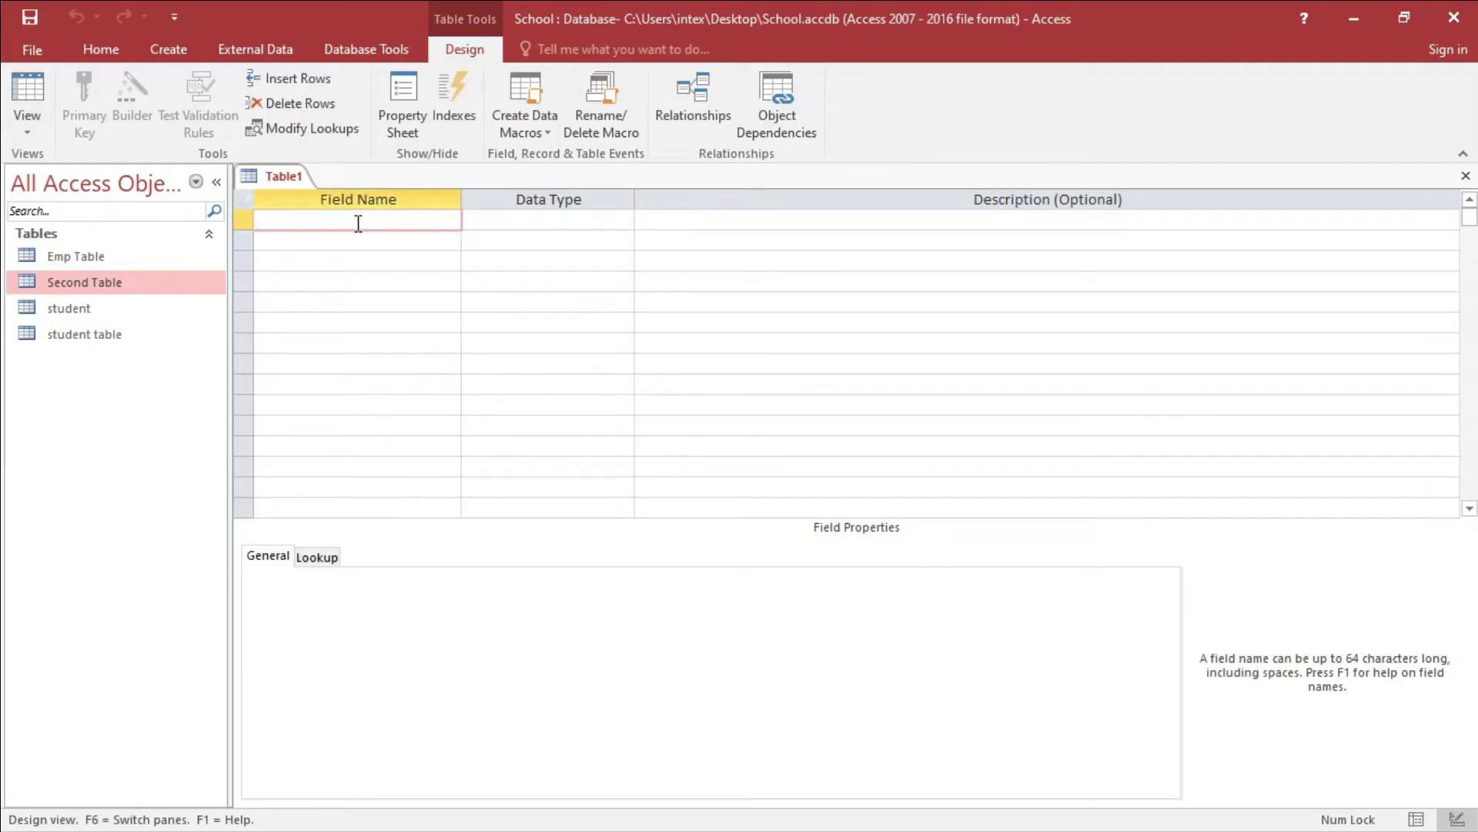
text(Pid)
key(Tab)
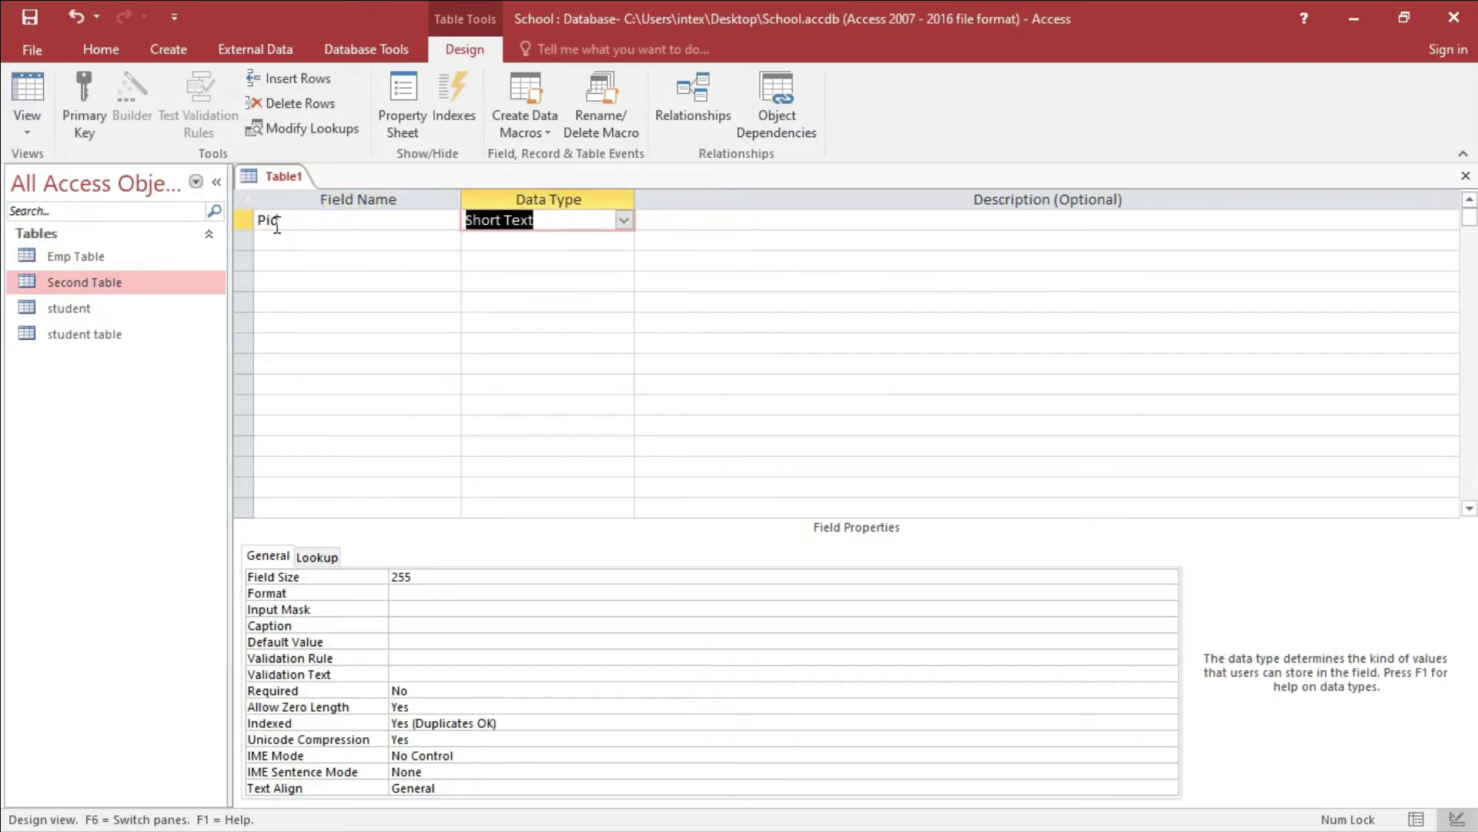
click(622, 221)
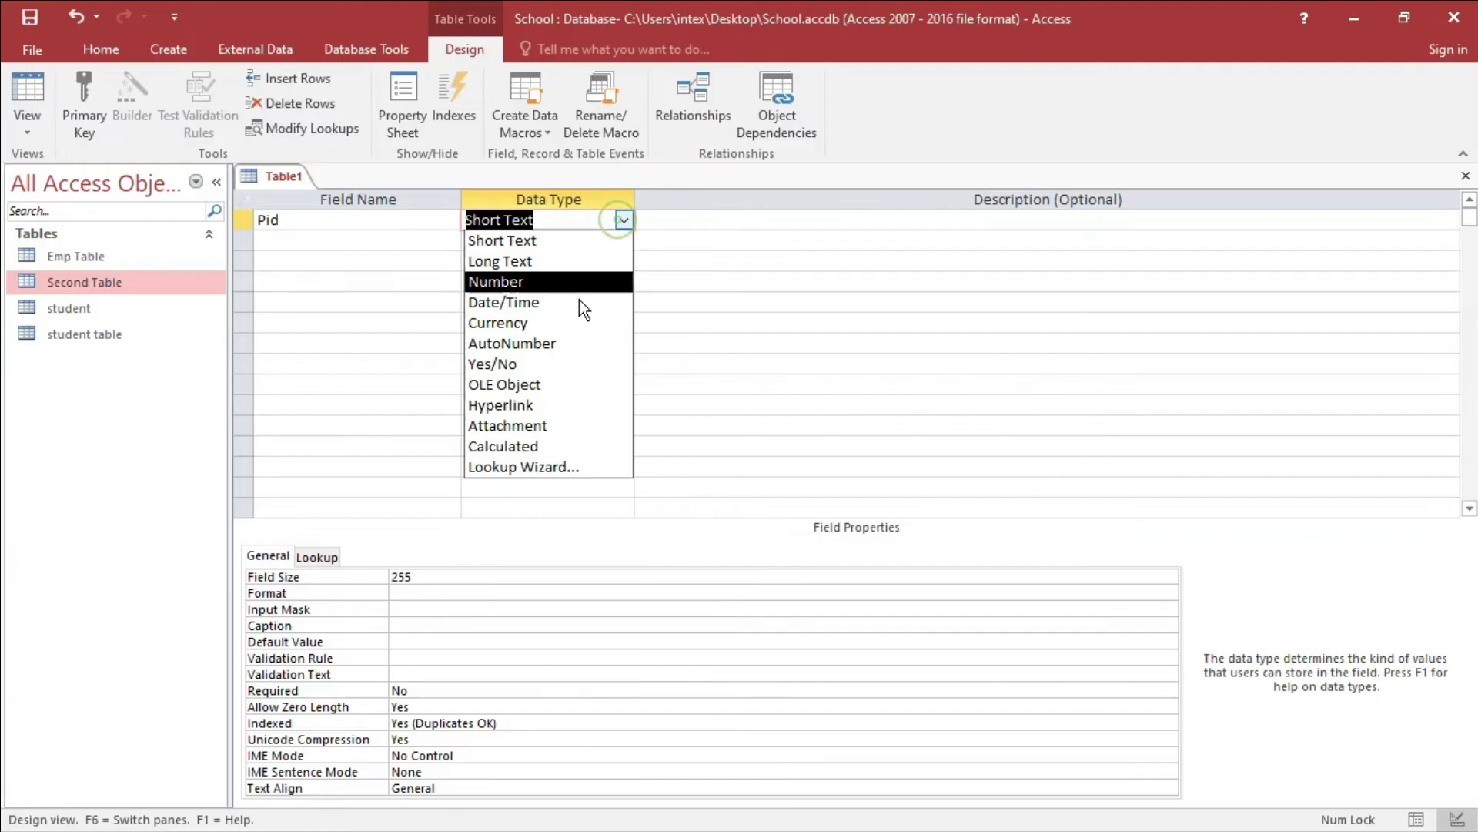
click(518, 284)
Add a Pname field below Pid with the Short Text data type
click(365, 242)
text(Pname)
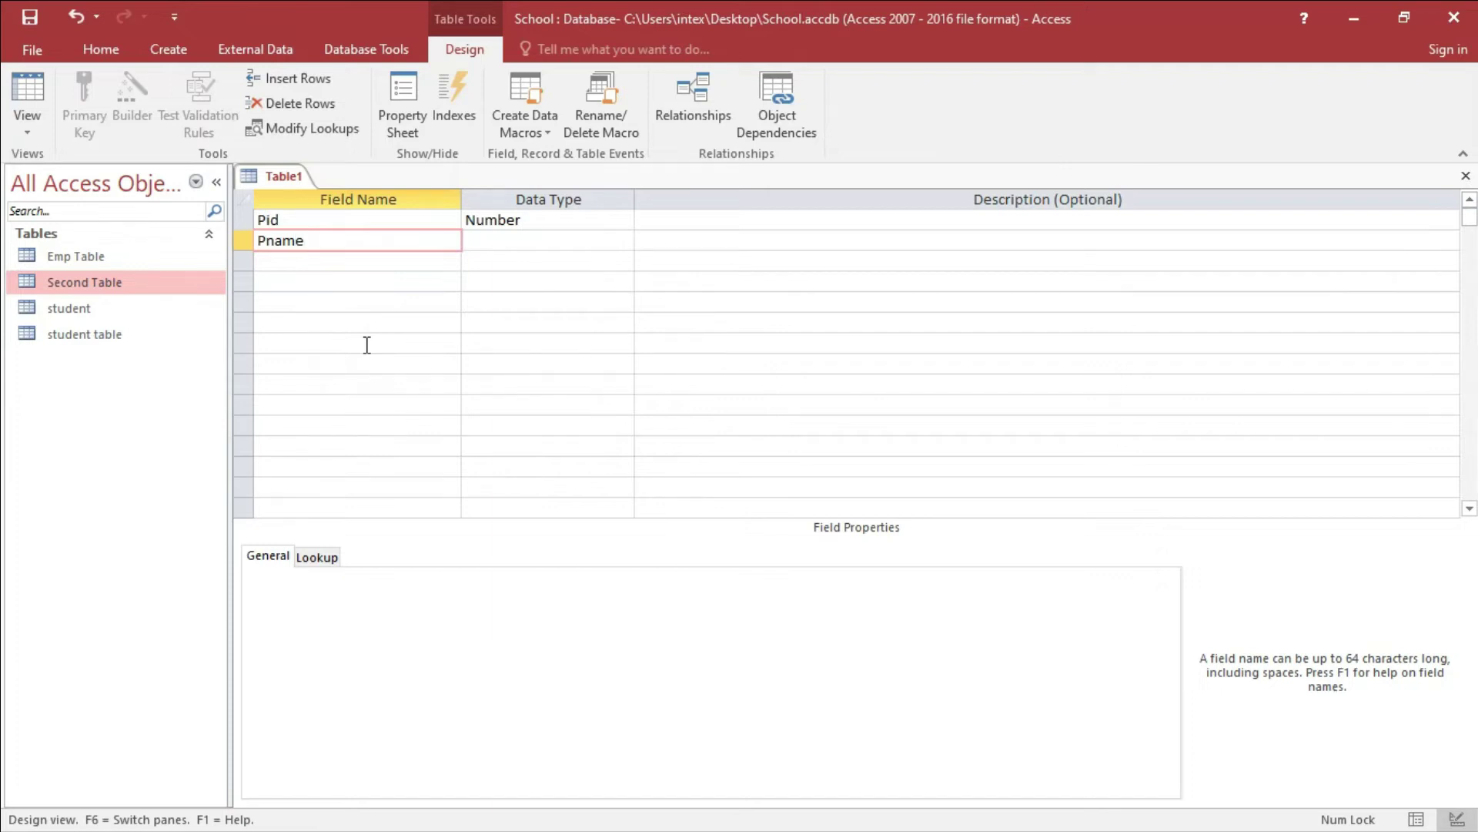
key(Tab)
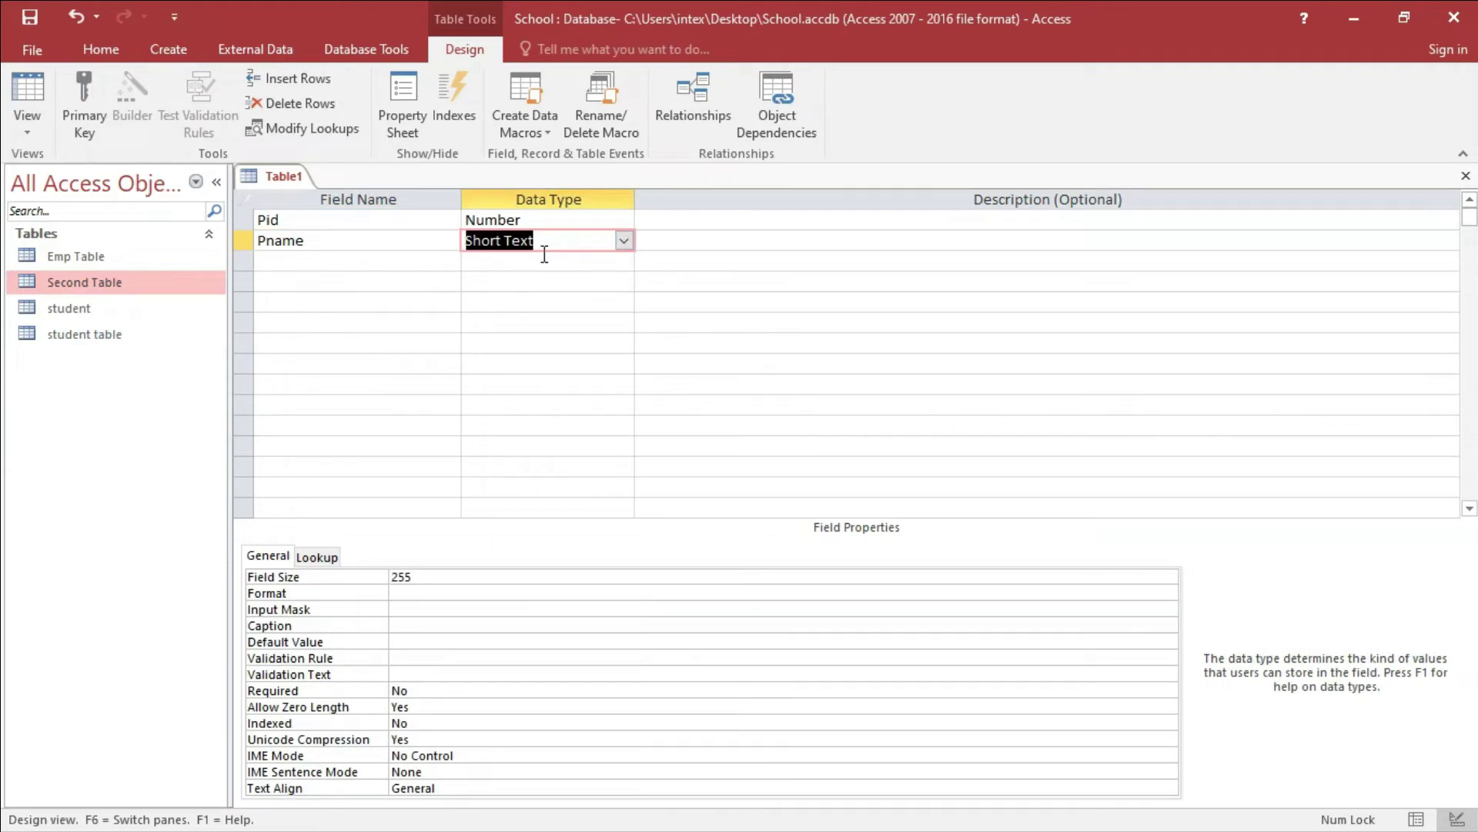
key(Tab)
Add a Qty field below Pname with the Number data type
click(389, 259)
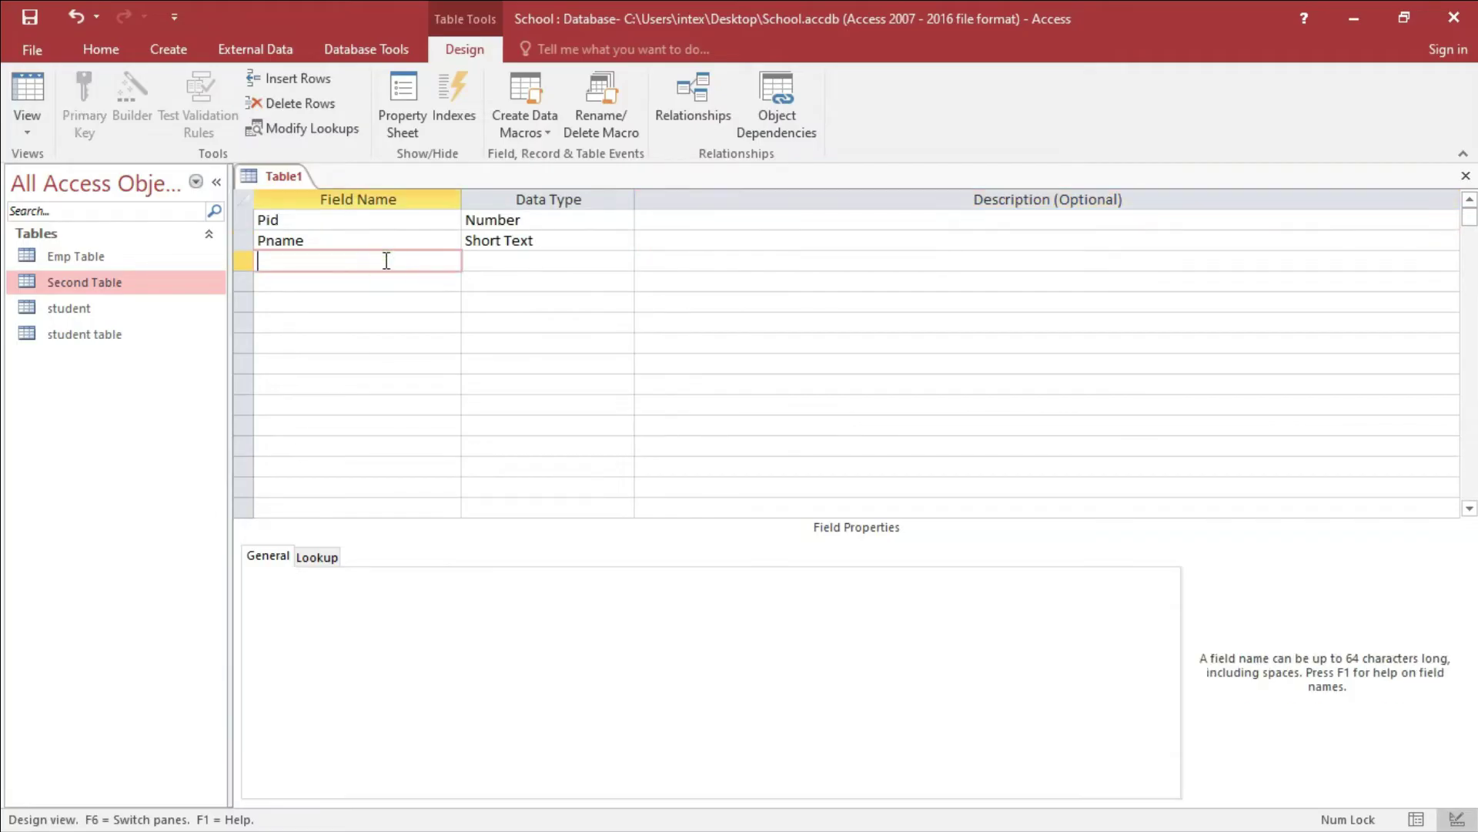
text(Qty)
key(Tab)
click(621, 263)
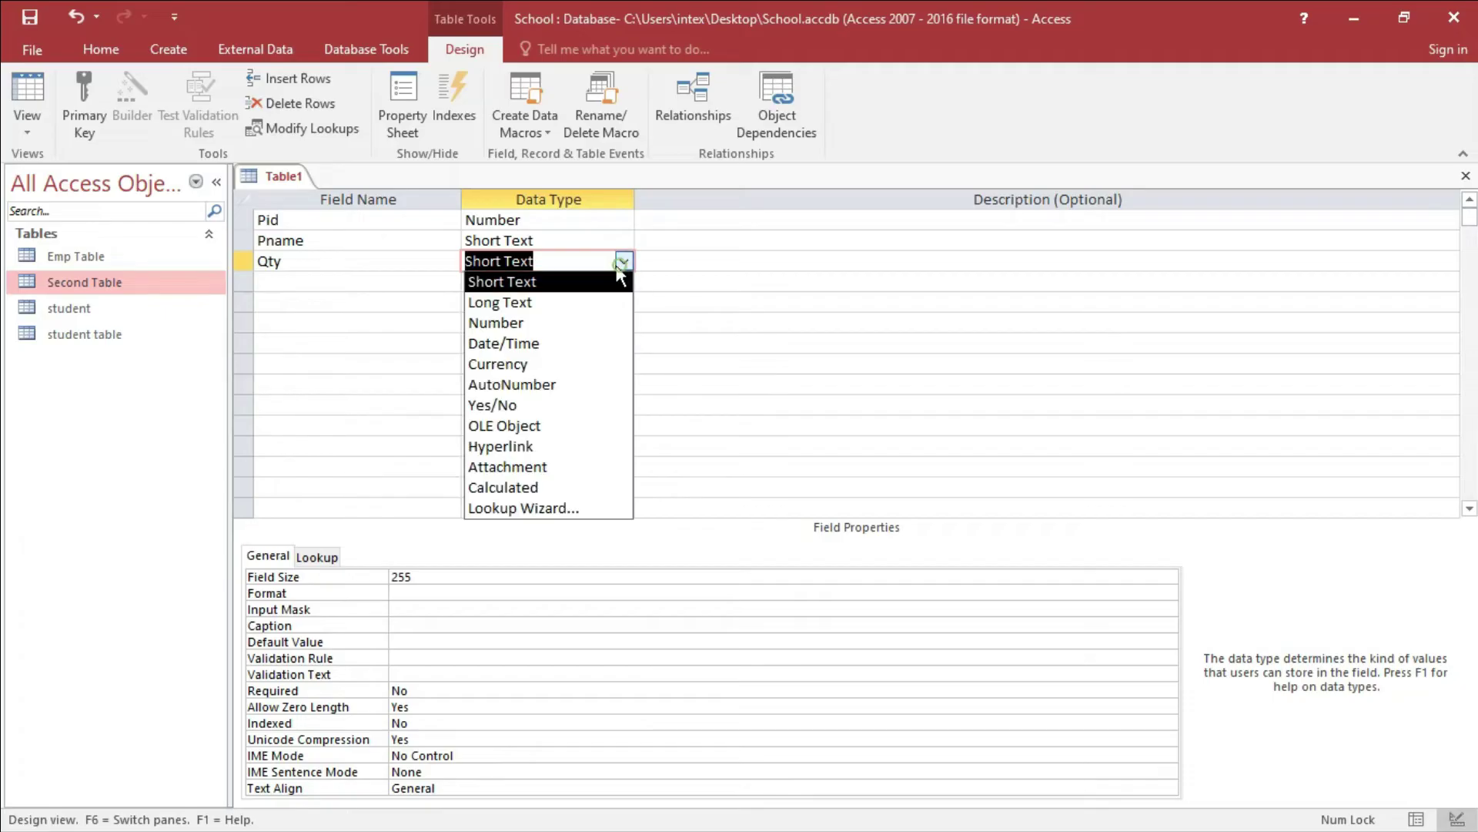
click(562, 322)
Add a Price field below Qty with the Number data type
click(390, 284)
text(Price)
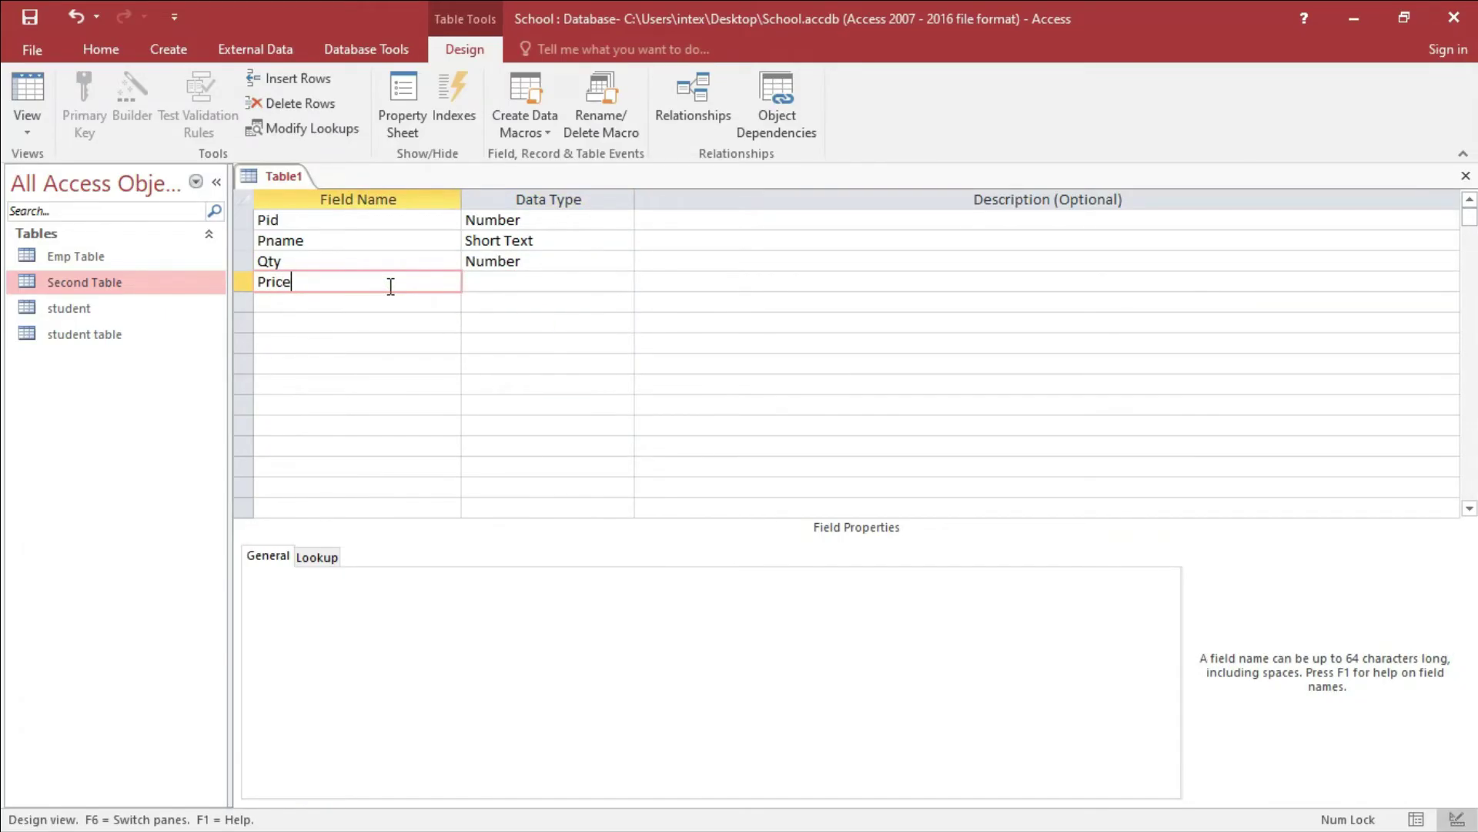
key(Tab)
click(622, 282)
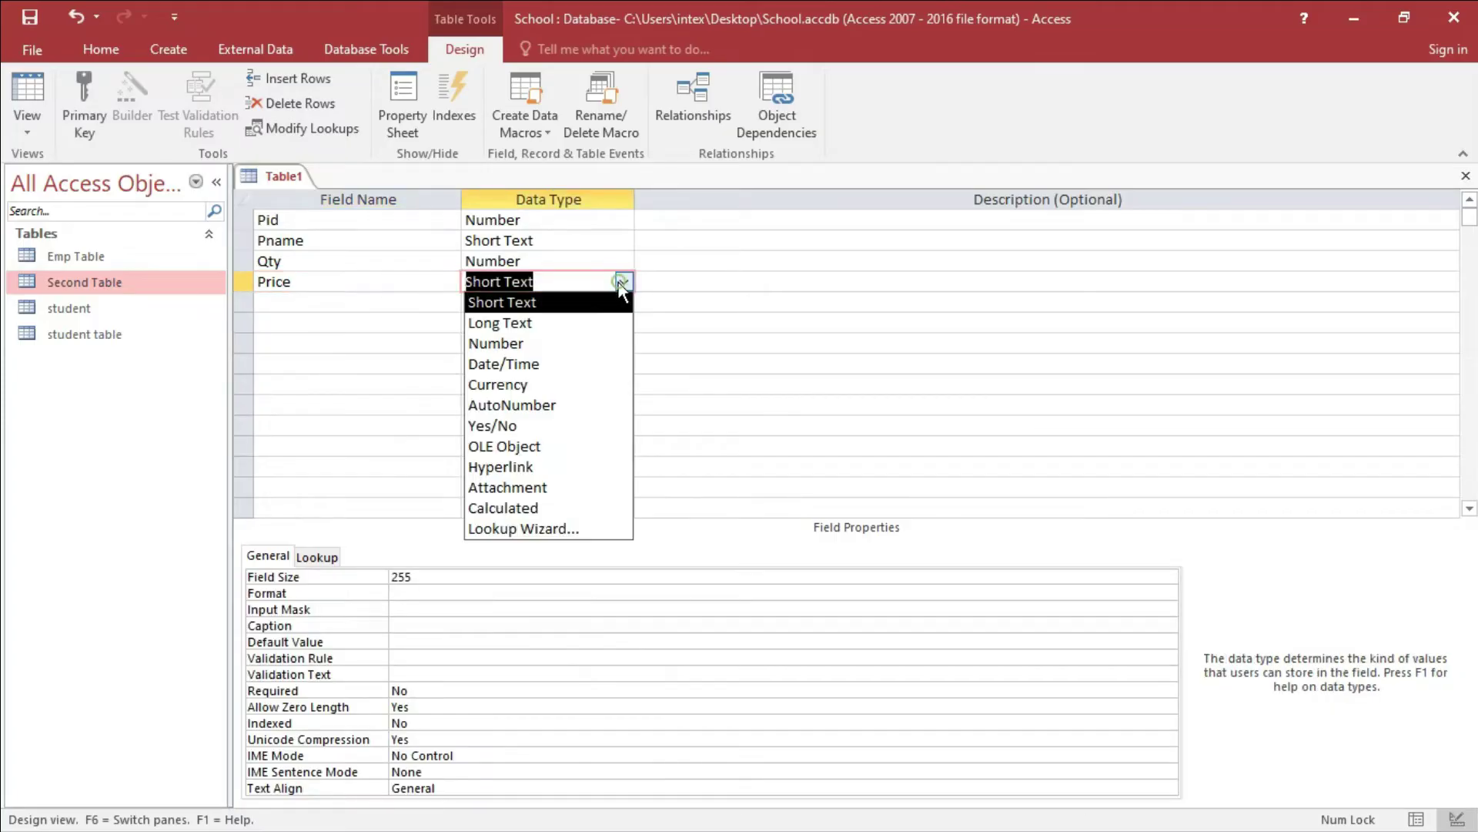
click(520, 344)
Set the Pid field as the table's primary key
click(393, 302)
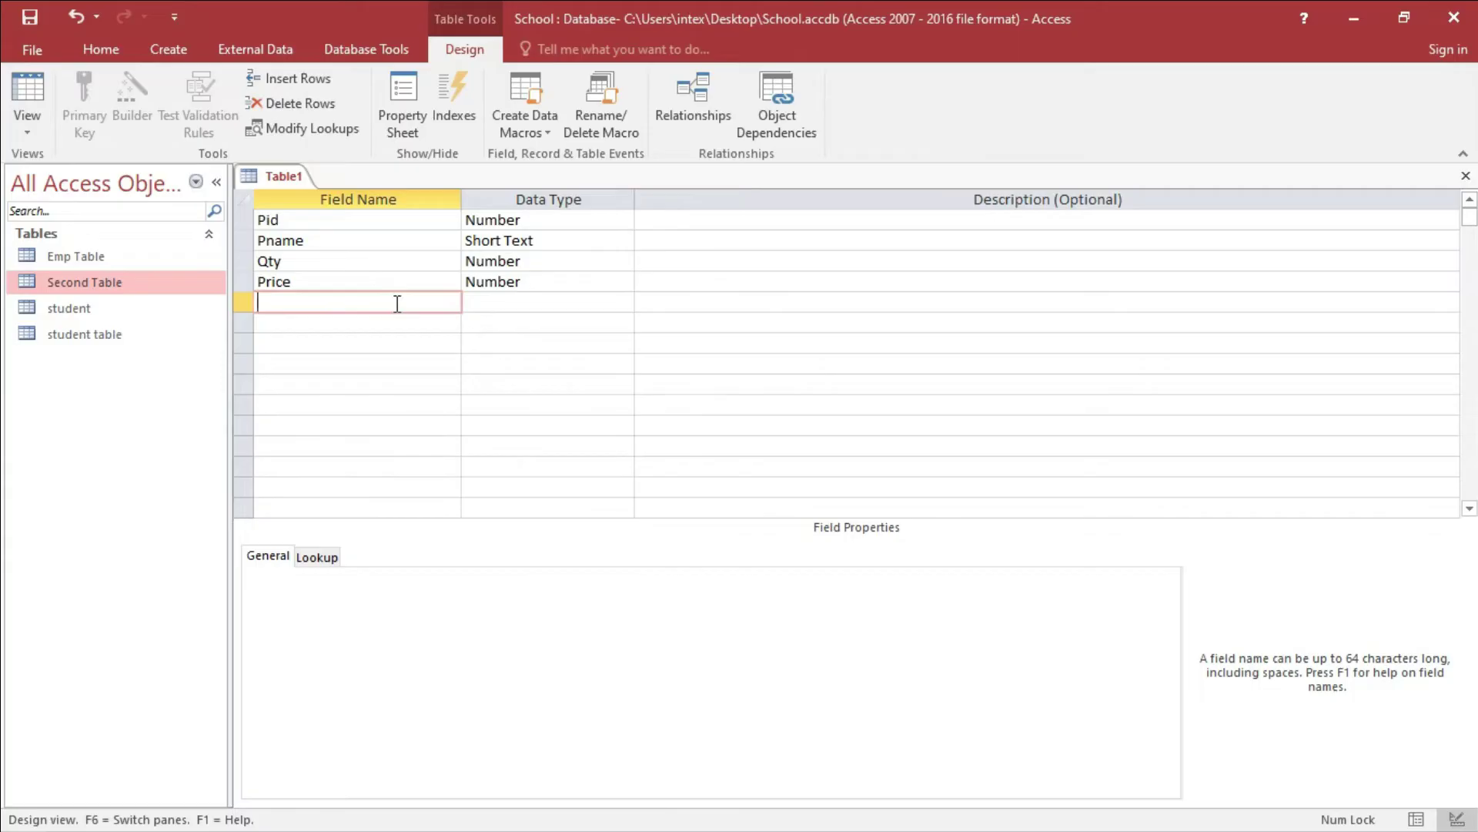
click(315, 221)
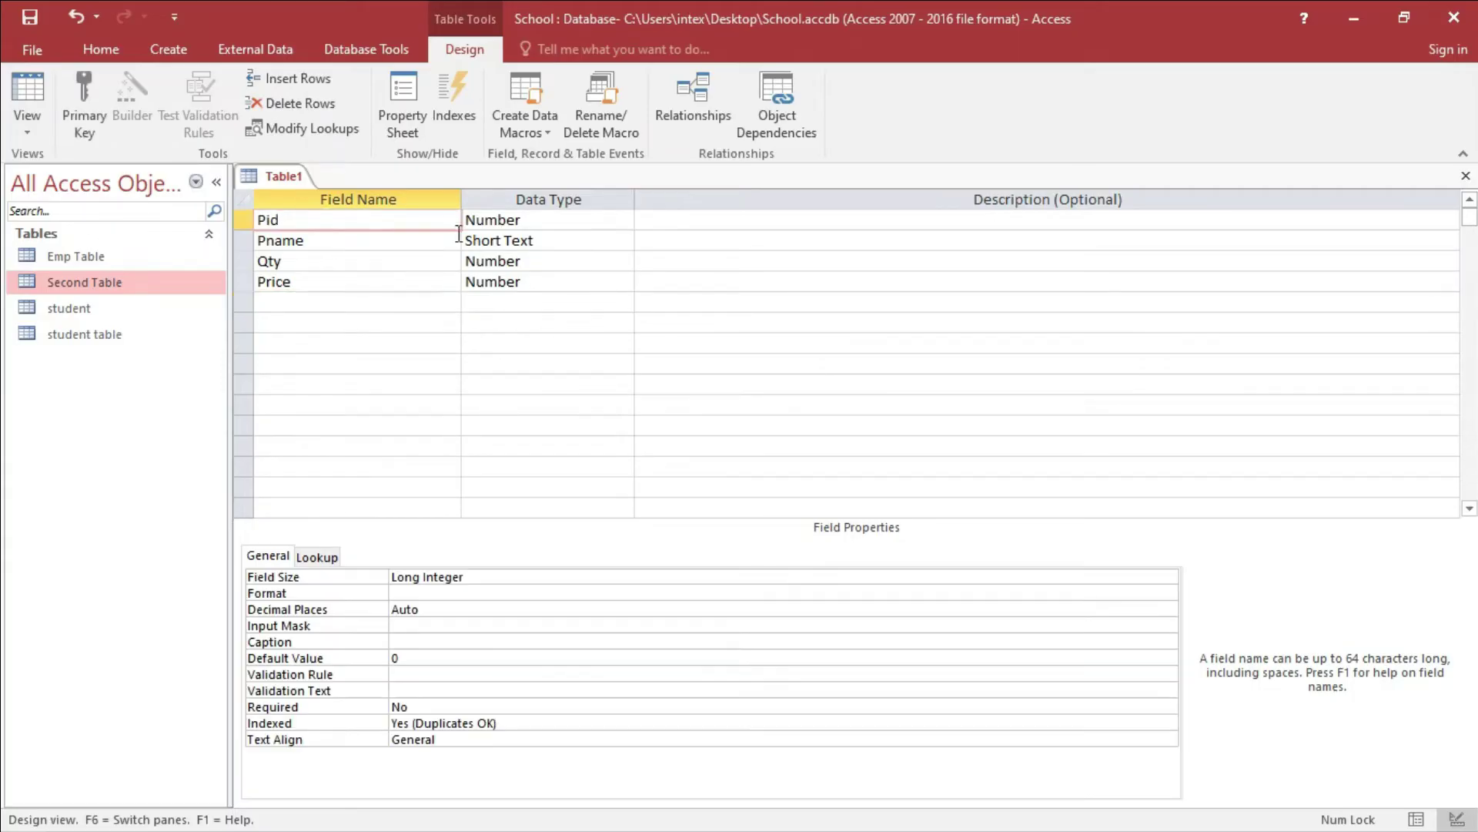
click(366, 242)
click(332, 265)
click(334, 283)
click(305, 222)
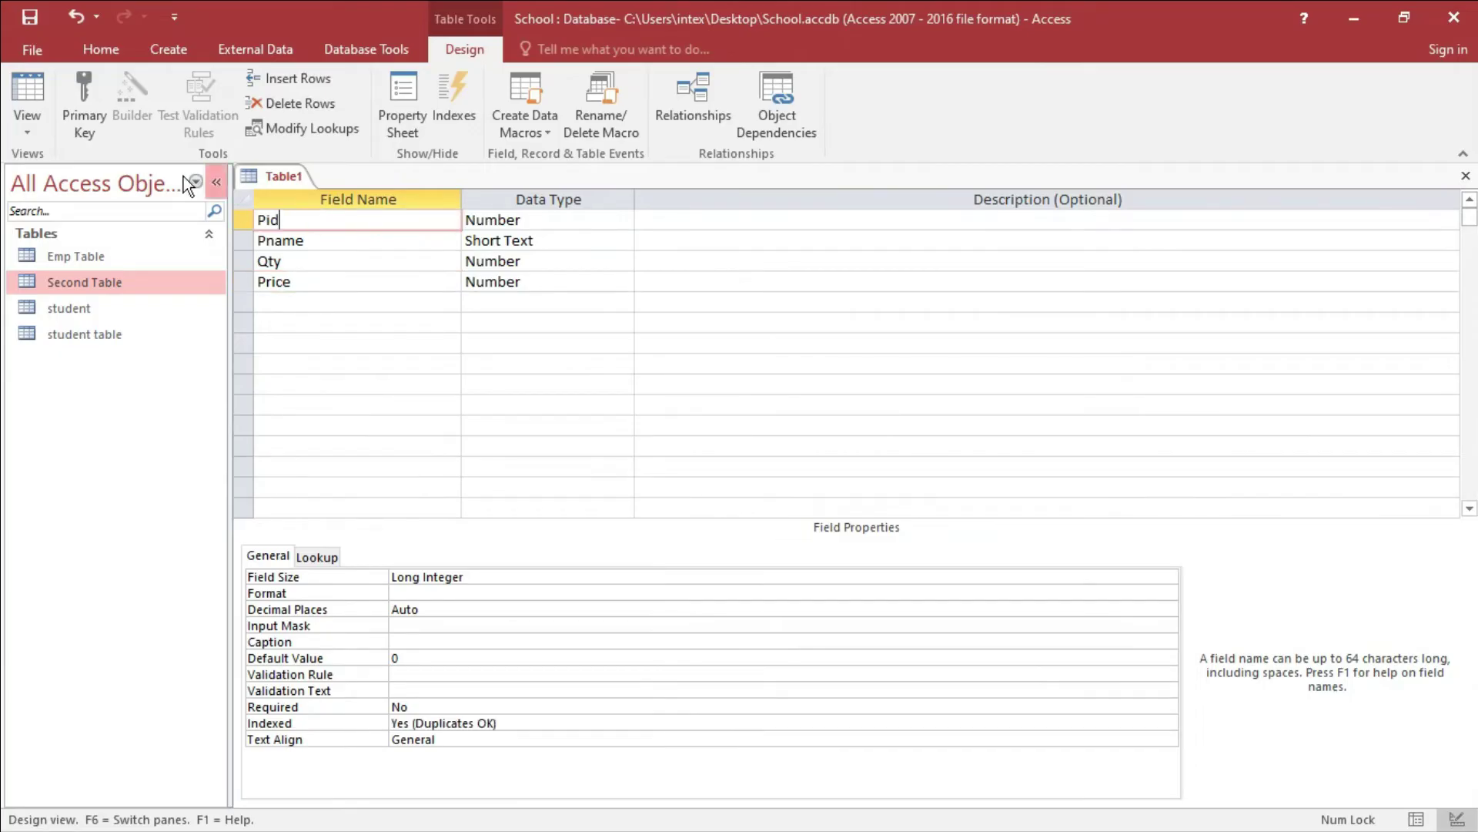
click(80, 100)
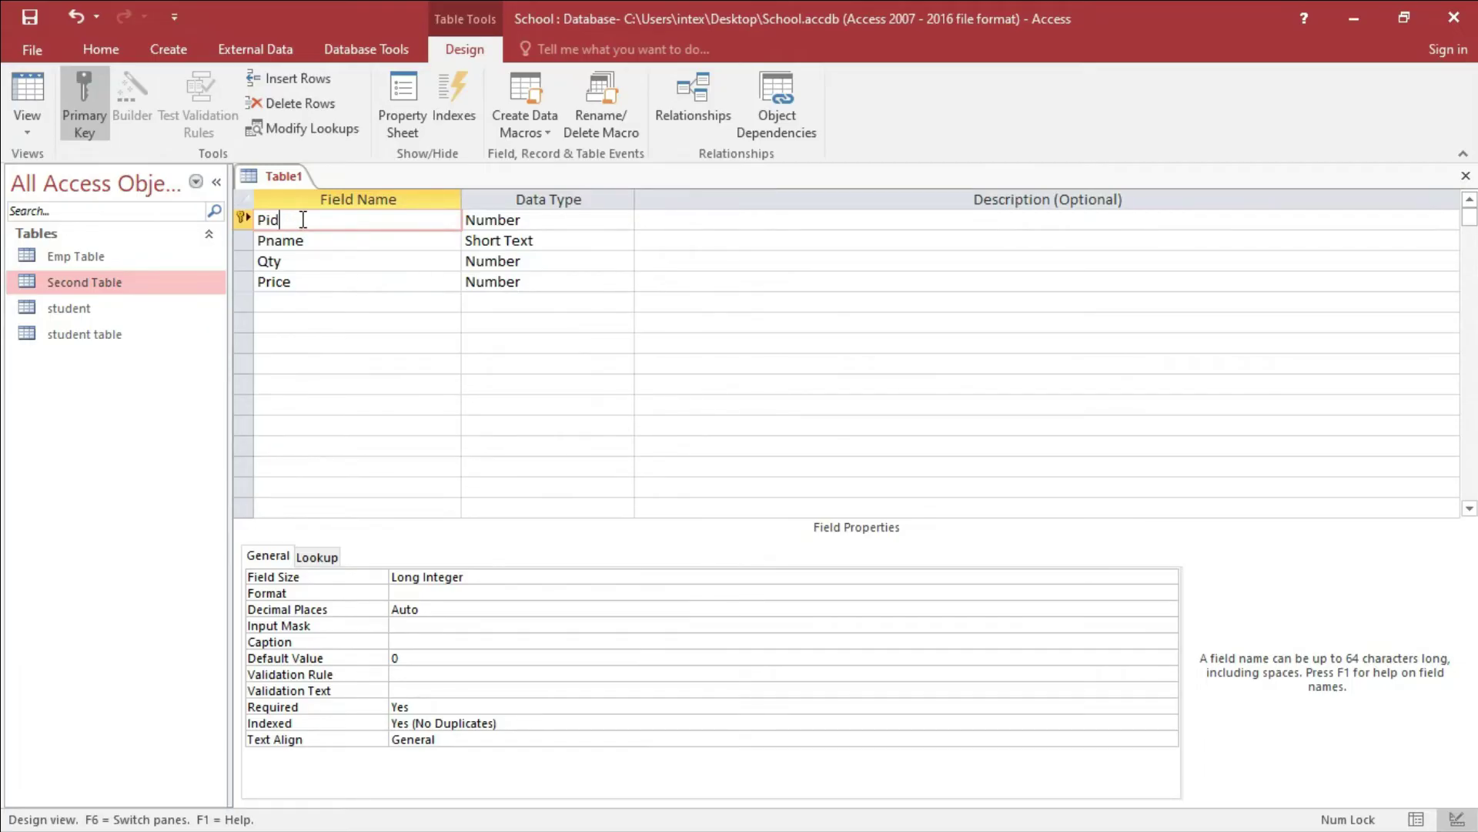
Set the Qty field's validation rule to >=1
click(295, 262)
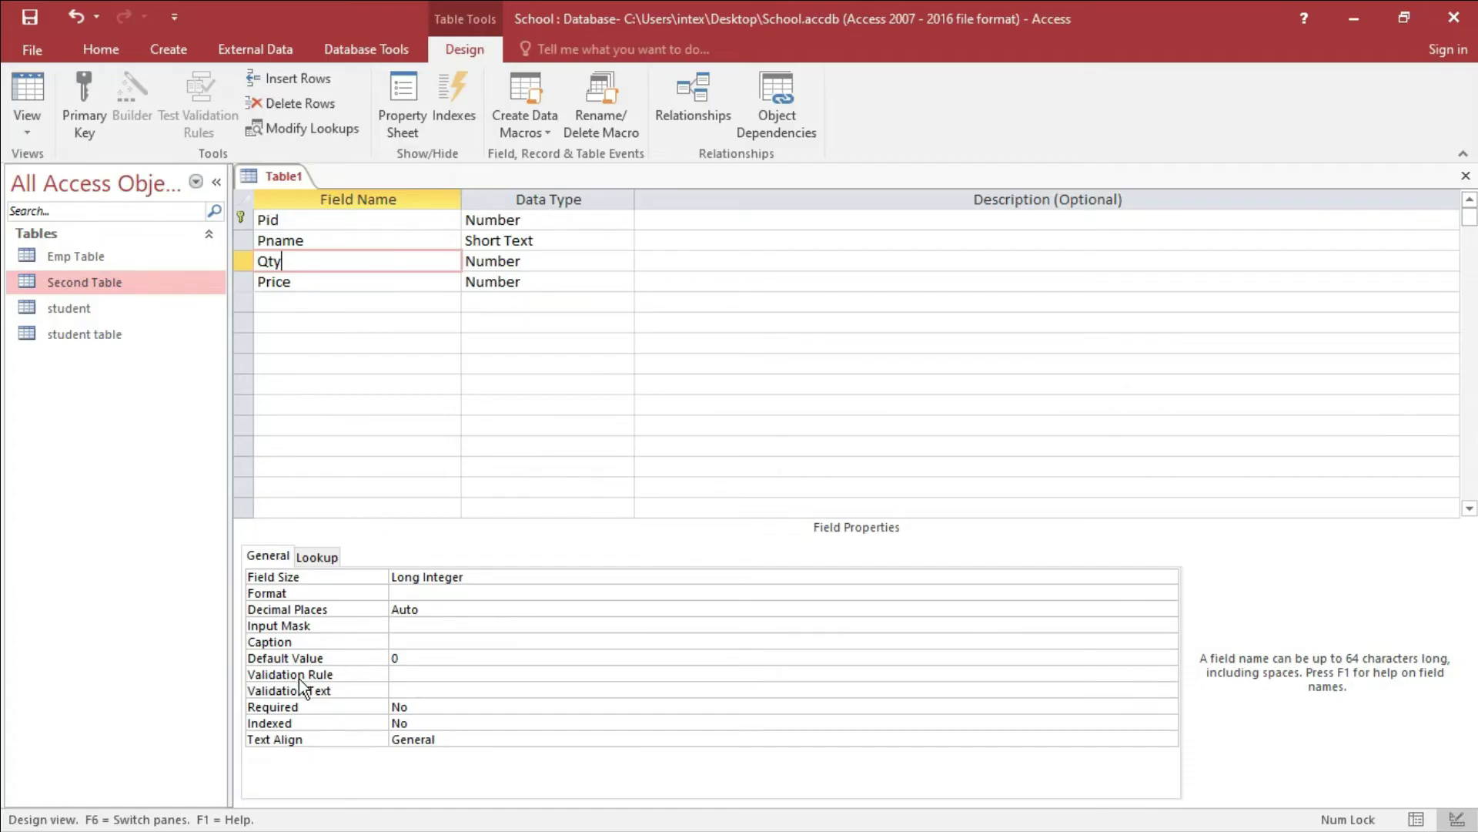
click(402, 674)
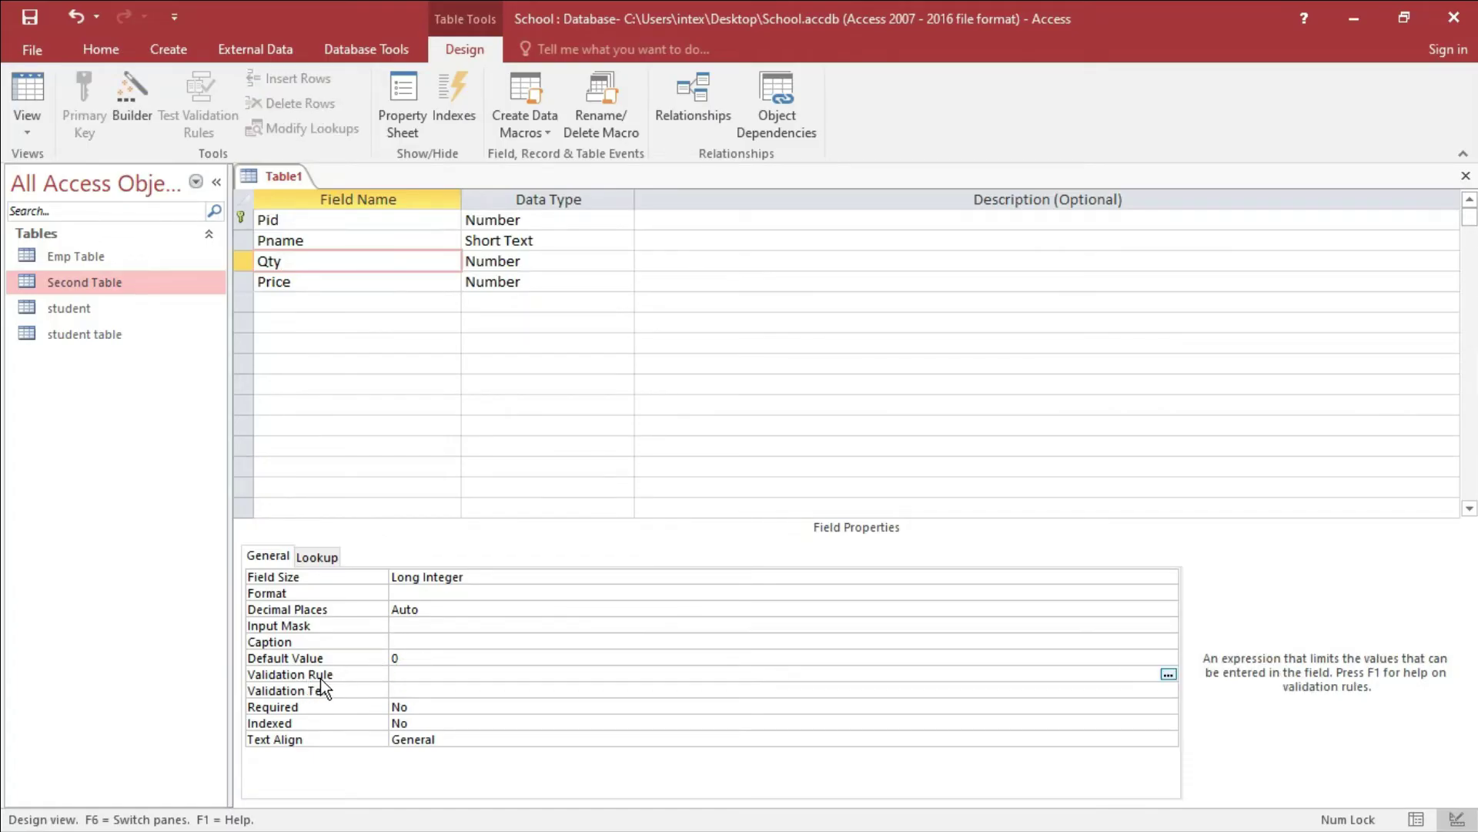
click(427, 690)
click(432, 675)
click(420, 693)
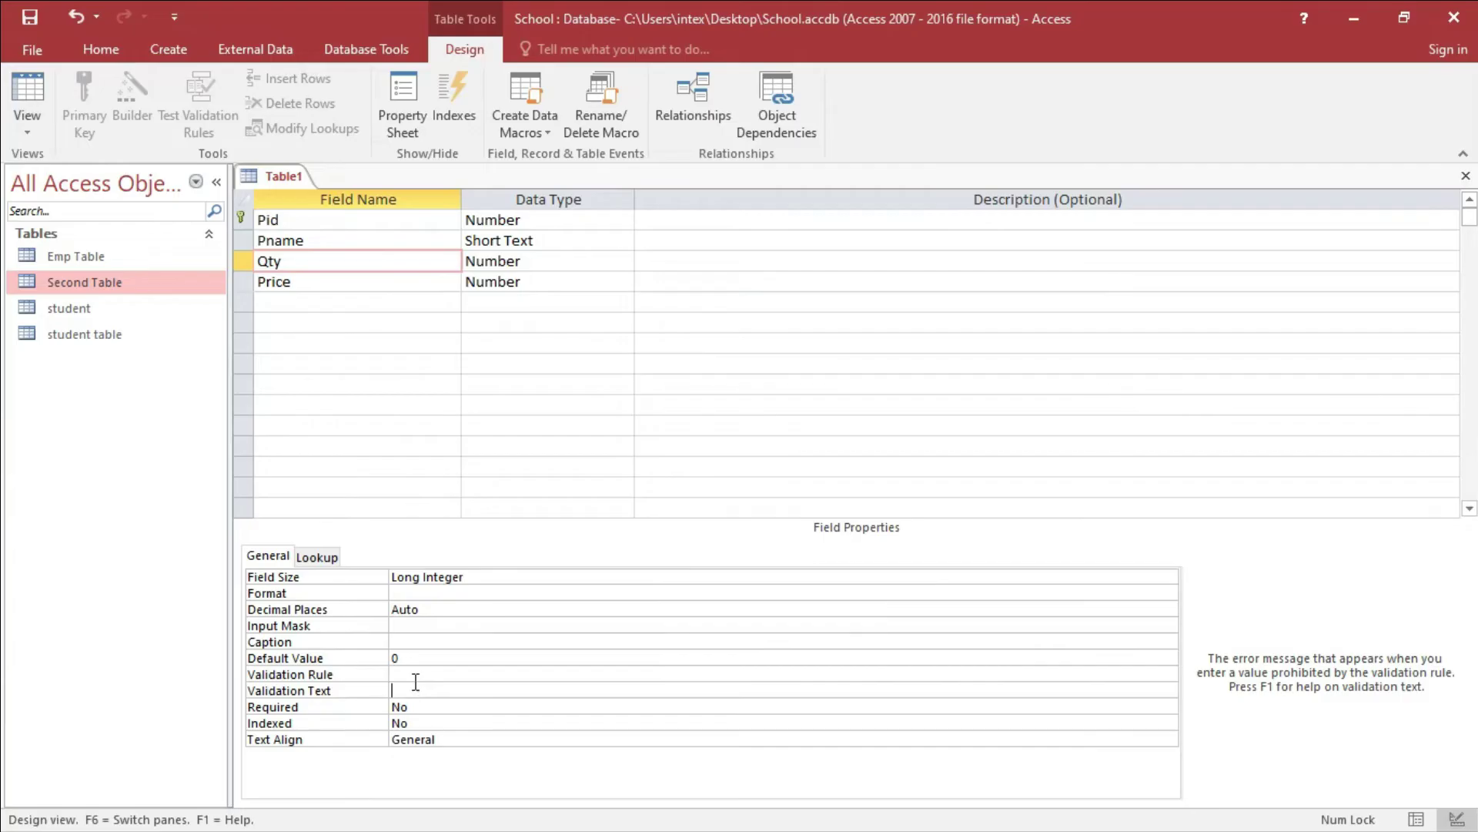
click(428, 675)
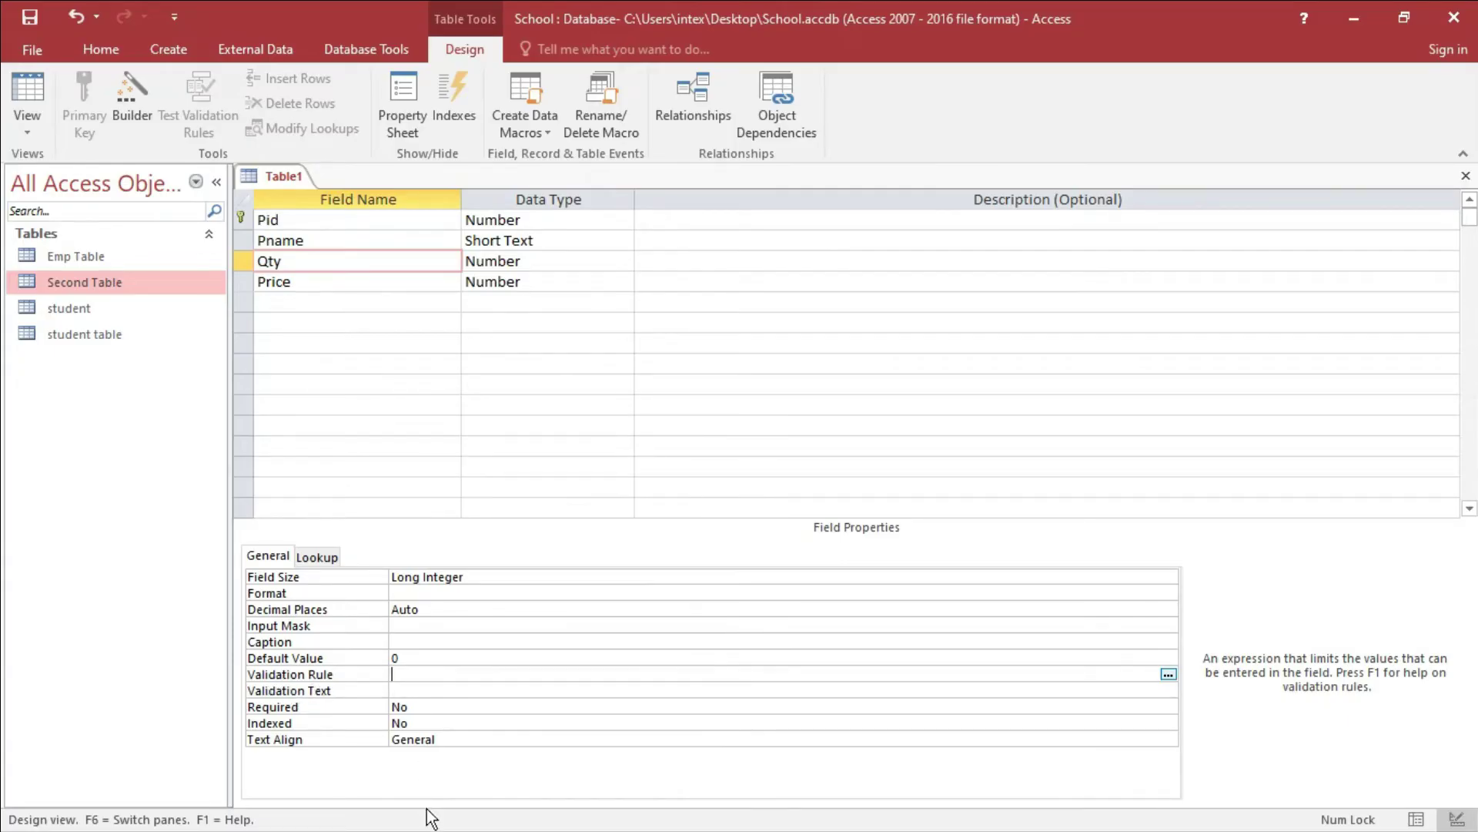
text(>=1)
click(291, 262)
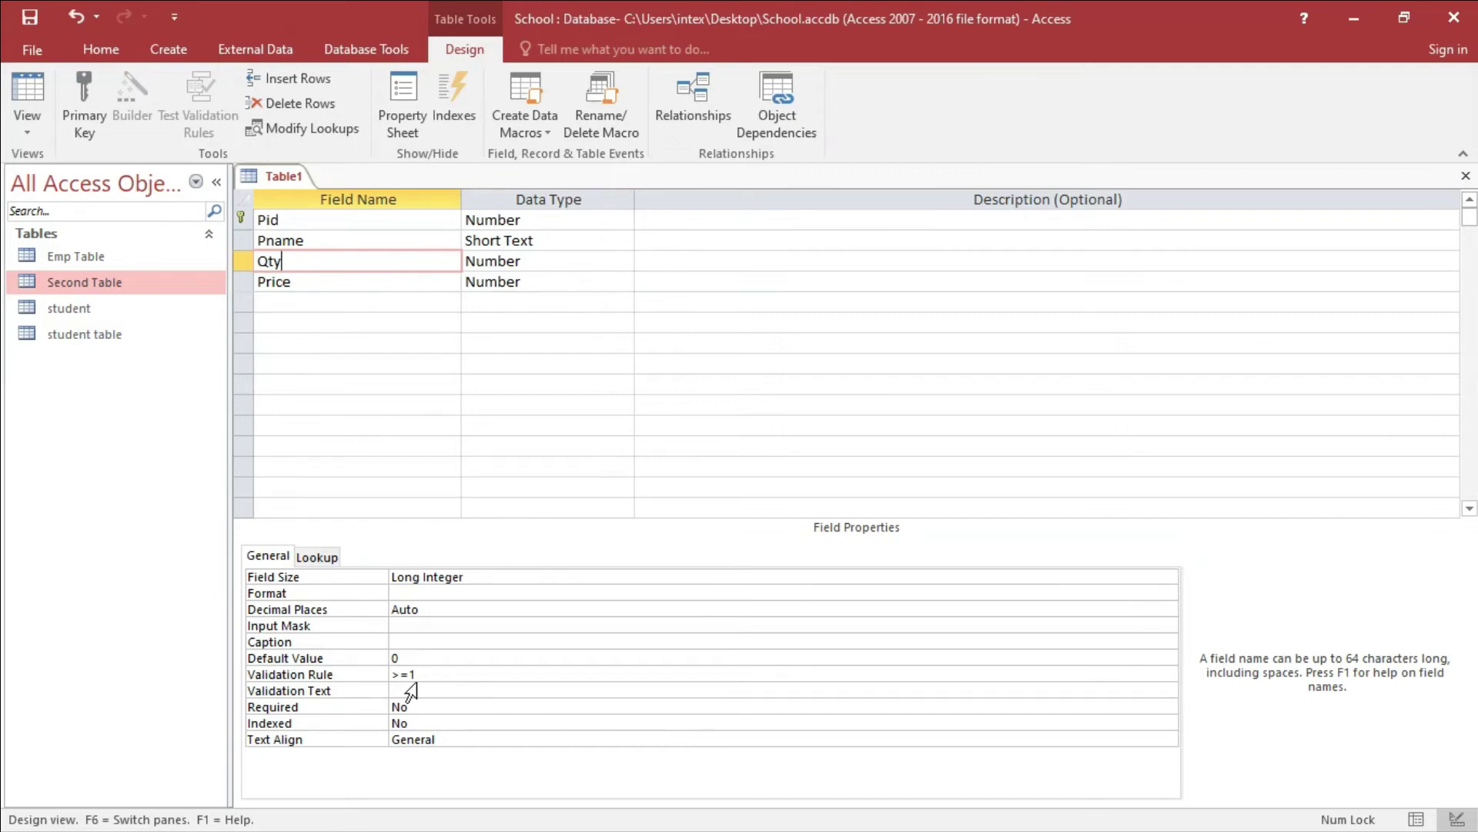
Set the Qty field's validation text to "Greater Than 0"
click(433, 677)
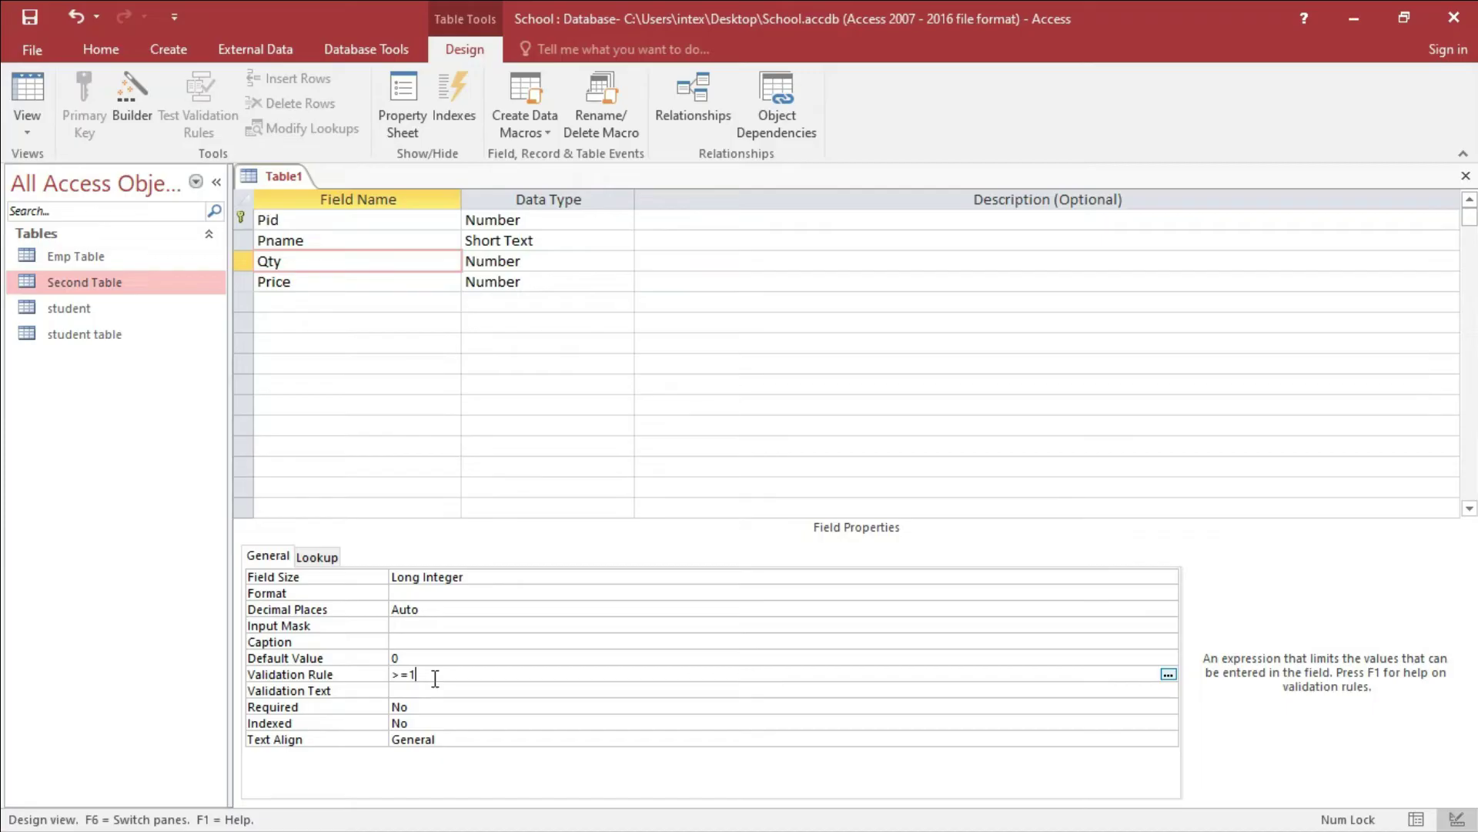
click(435, 691)
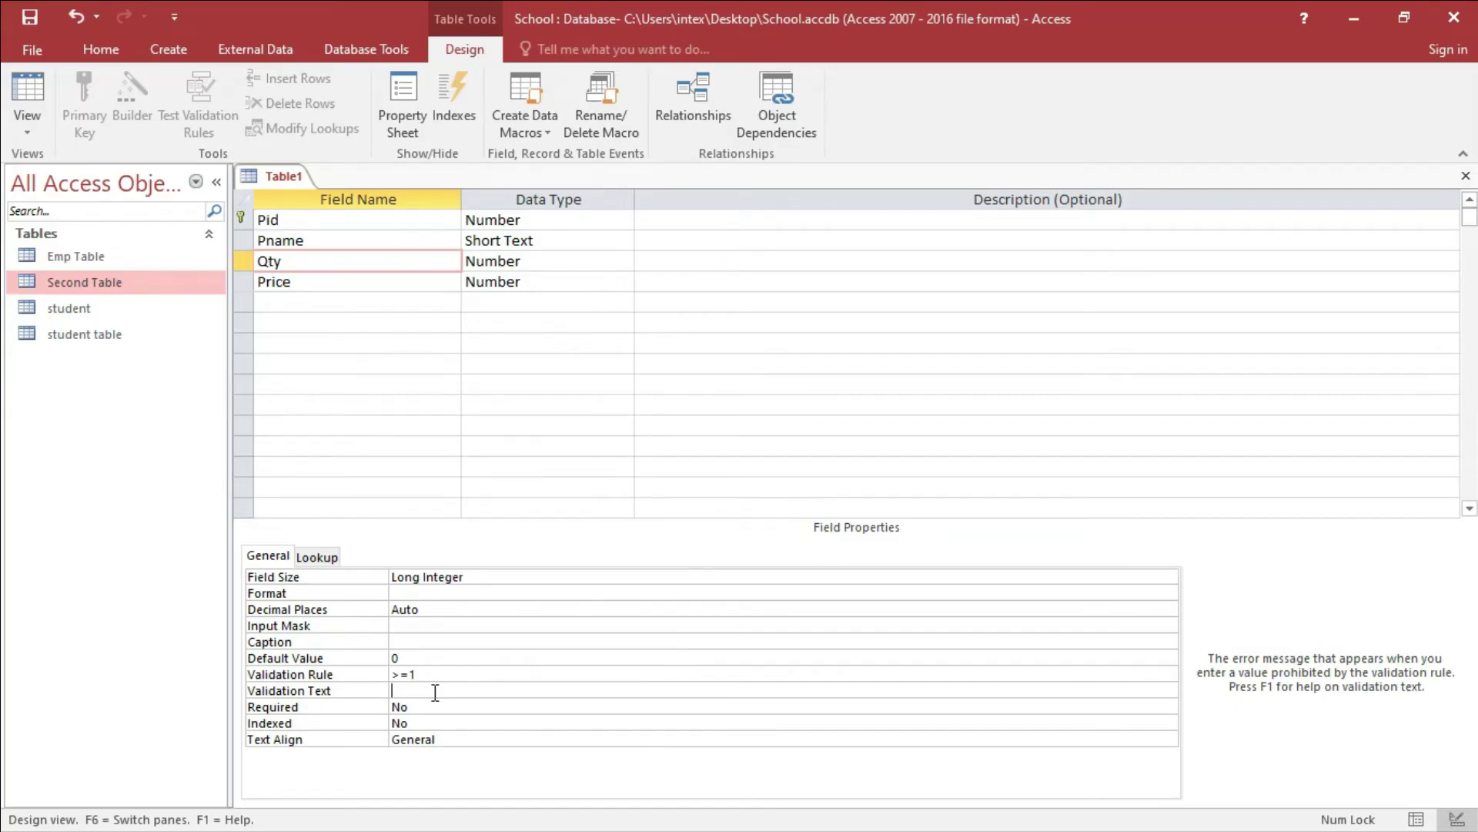
click(462, 674)
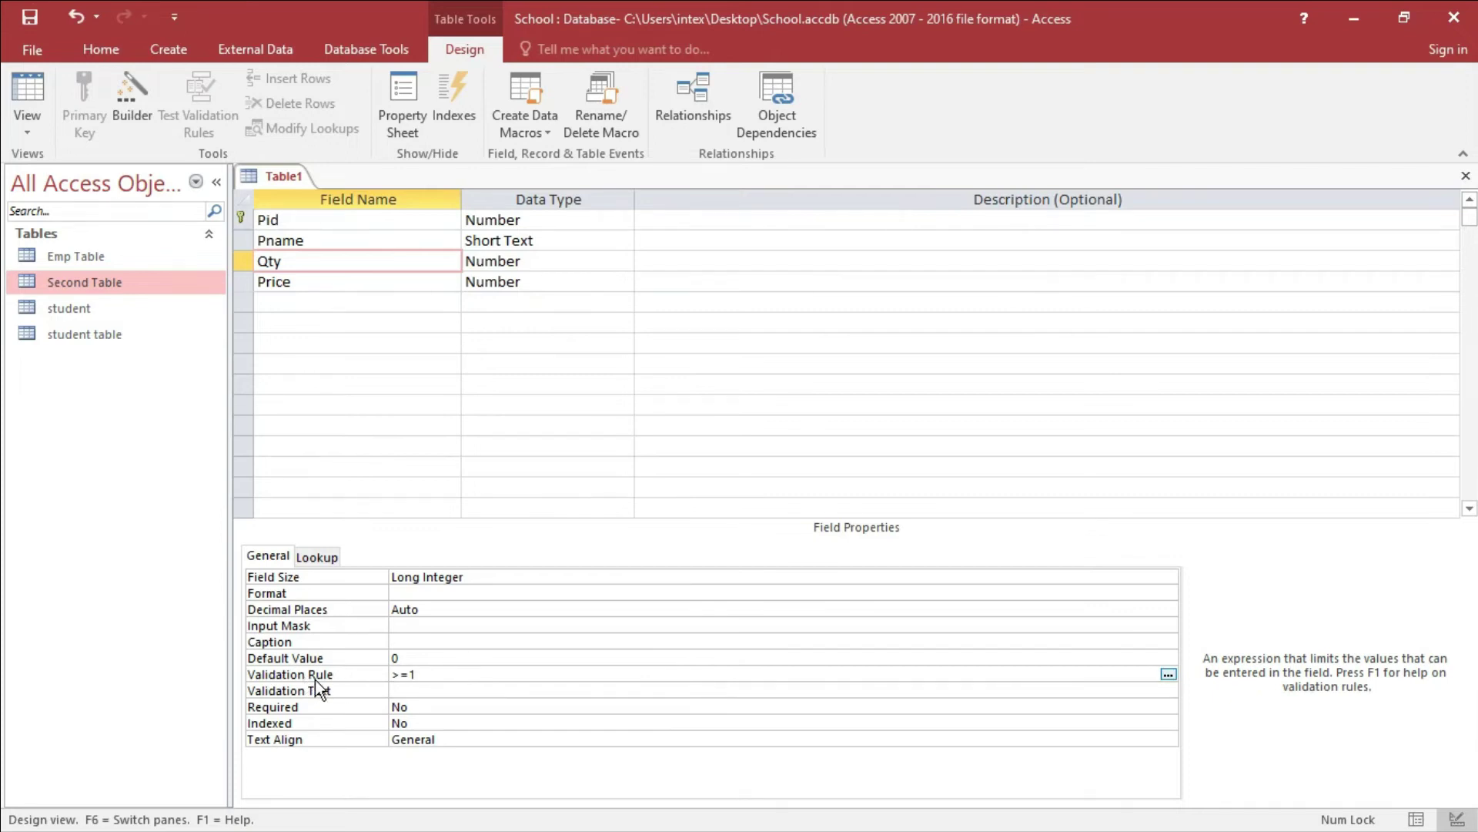
click(419, 693)
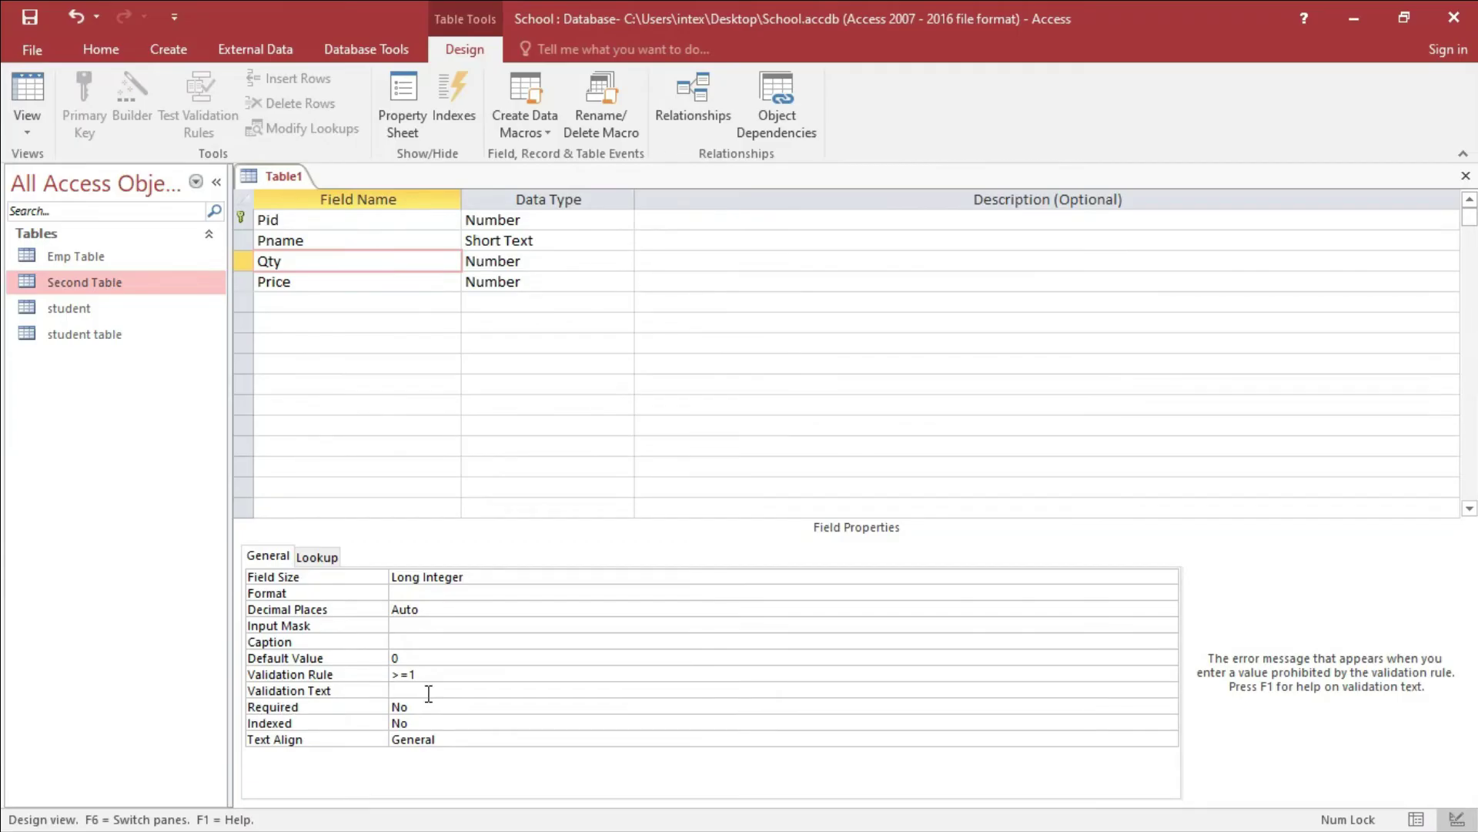
text(Greater Than 0)
click(433, 674)
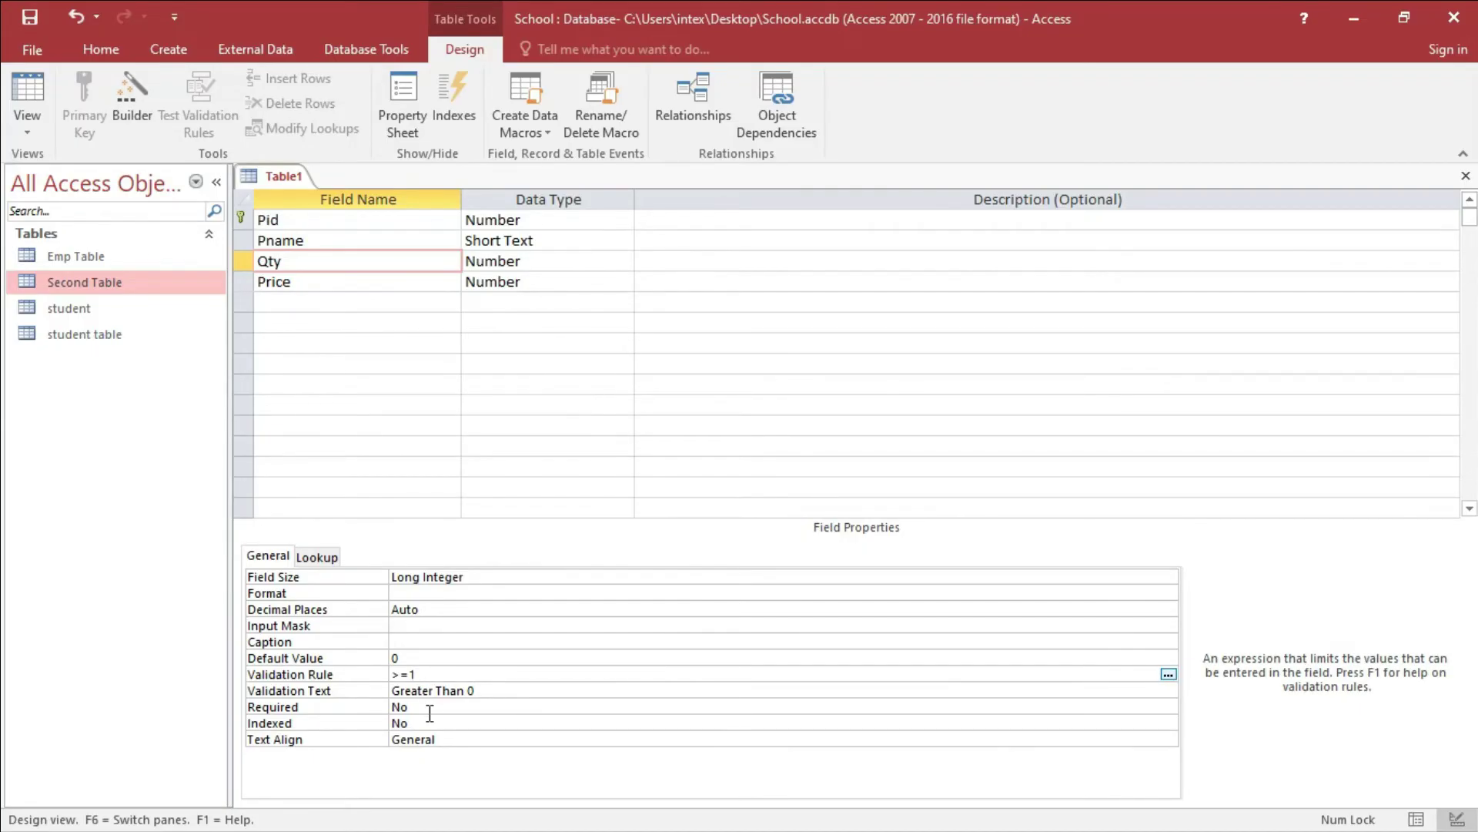
click(491, 691)
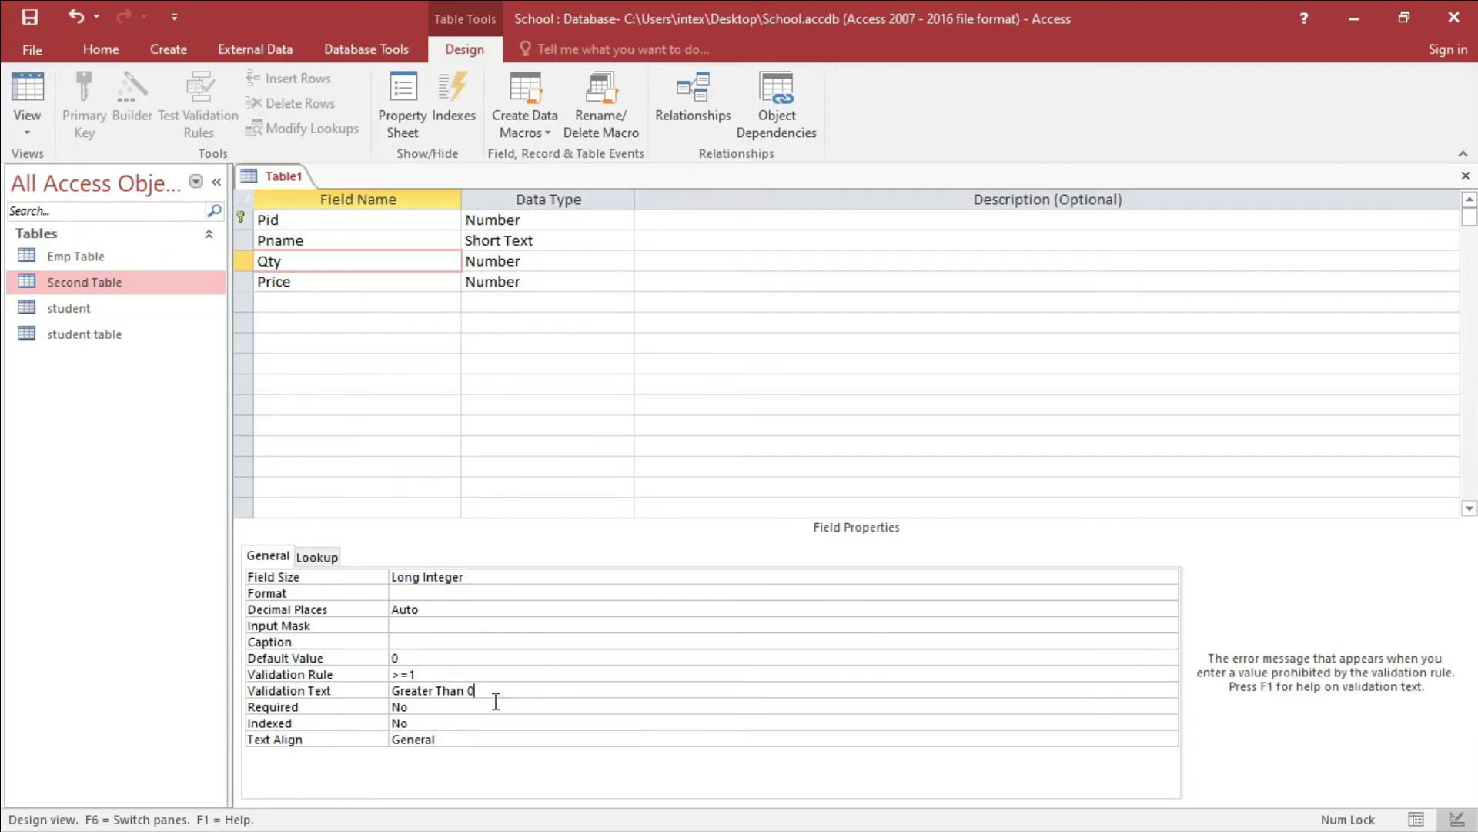
Save the table as product and close its design
key(ctrl+s)
text(p)
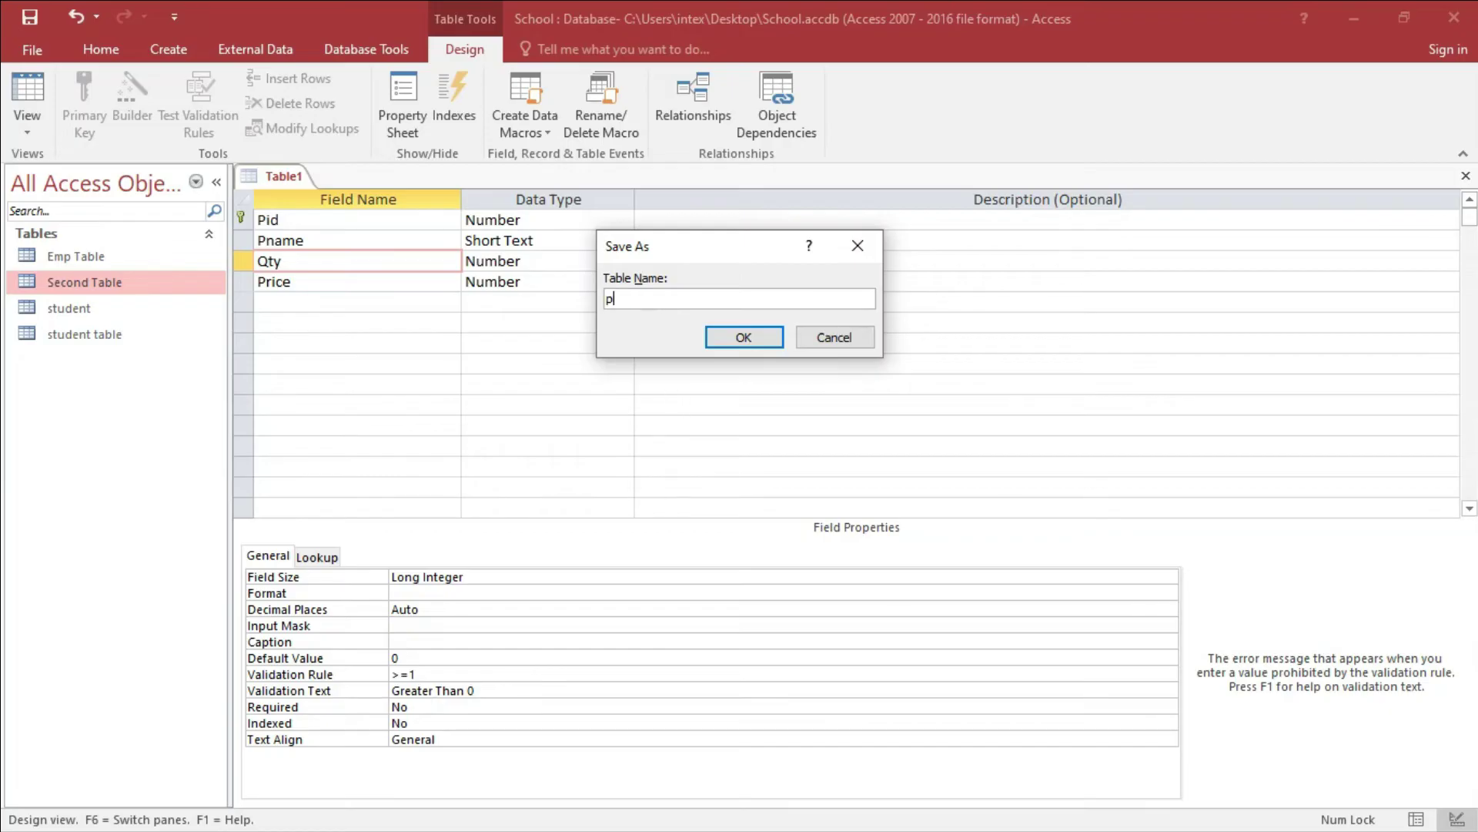
text(roduct)
click(744, 337)
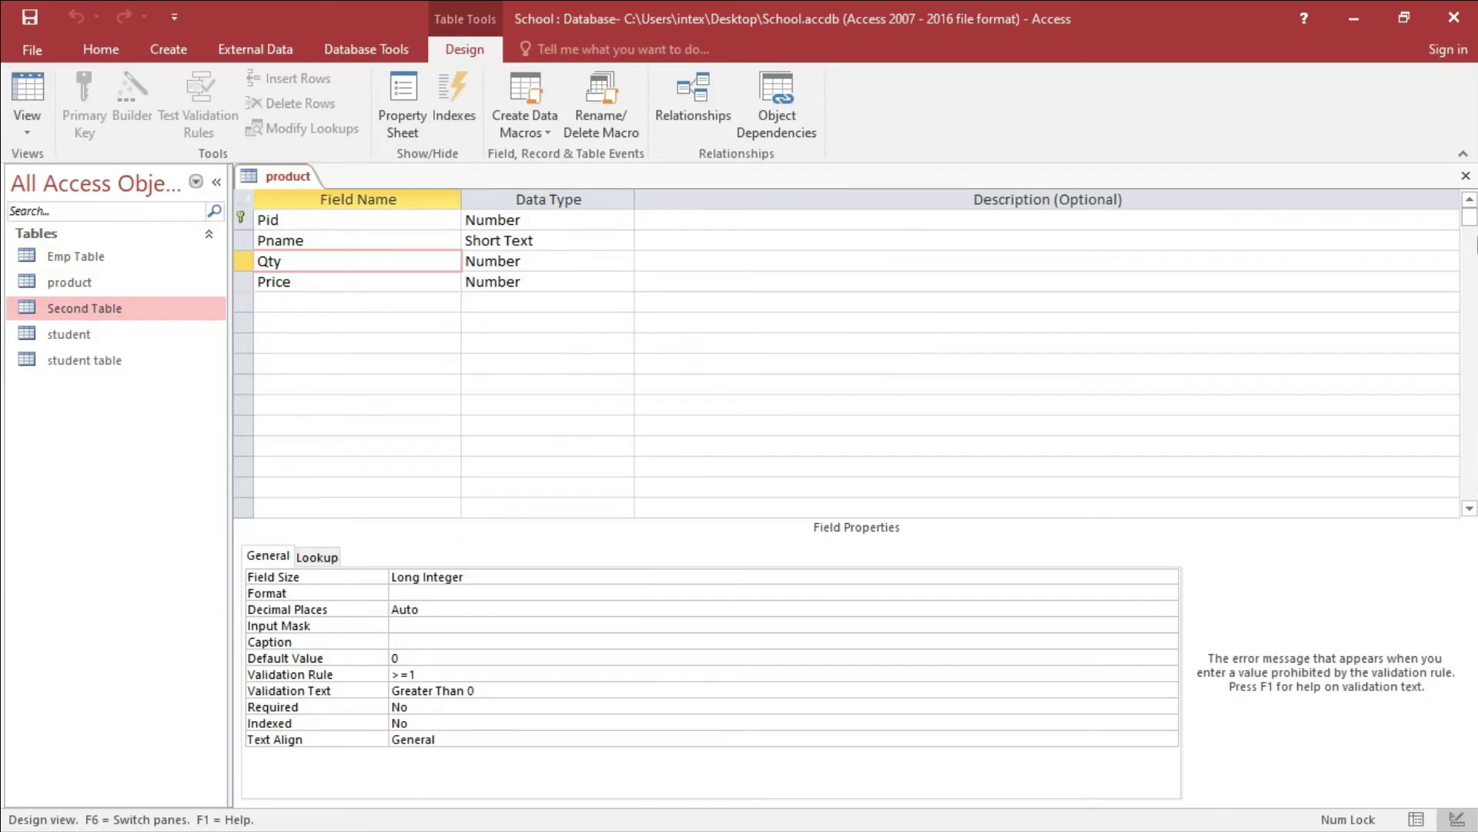
click(1466, 176)
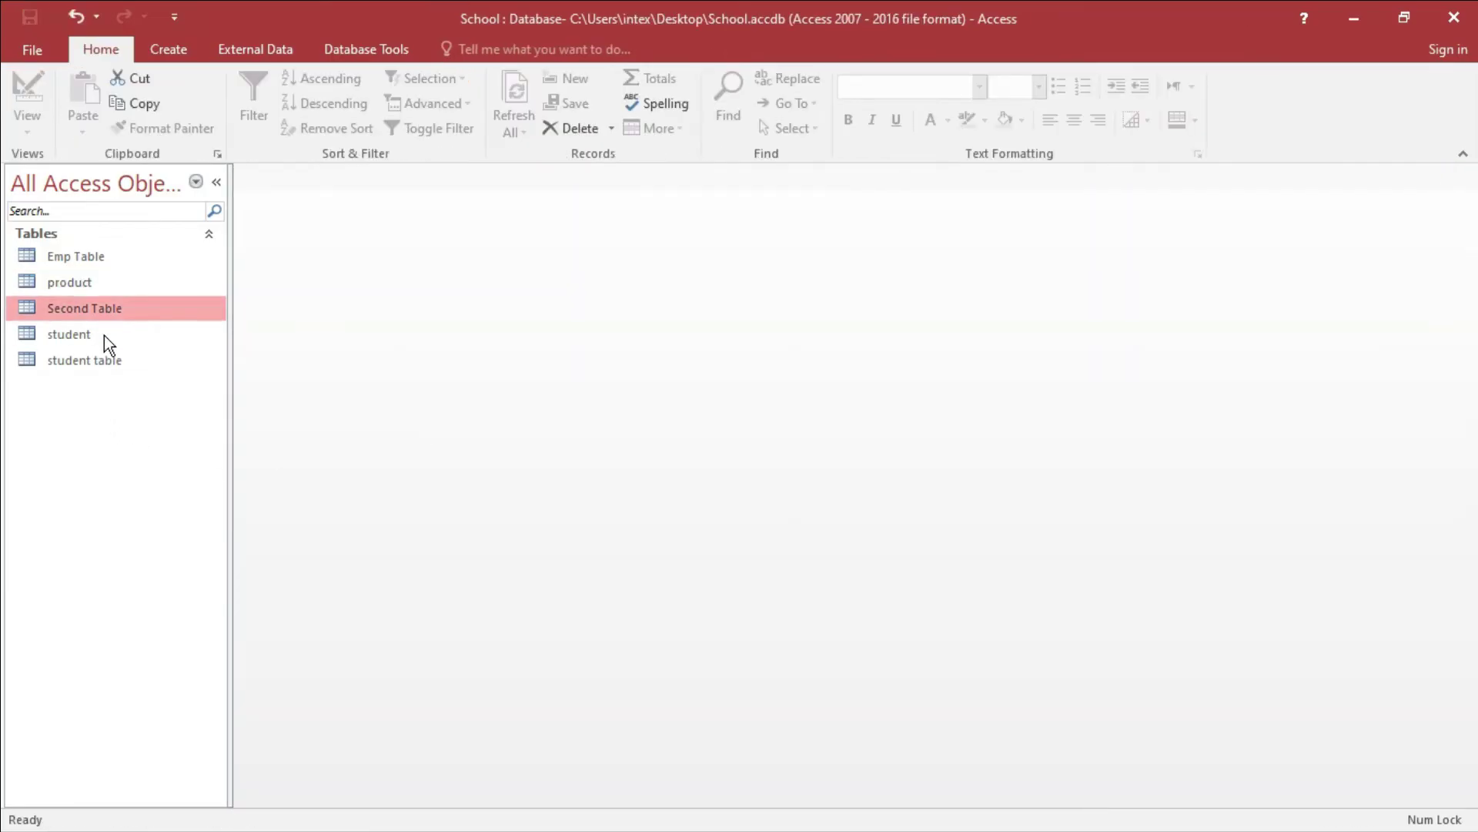
Open the product table and enter its first record with Pid 100, Pname mouse, Qty 2 and Price 100
double_click(78, 284)
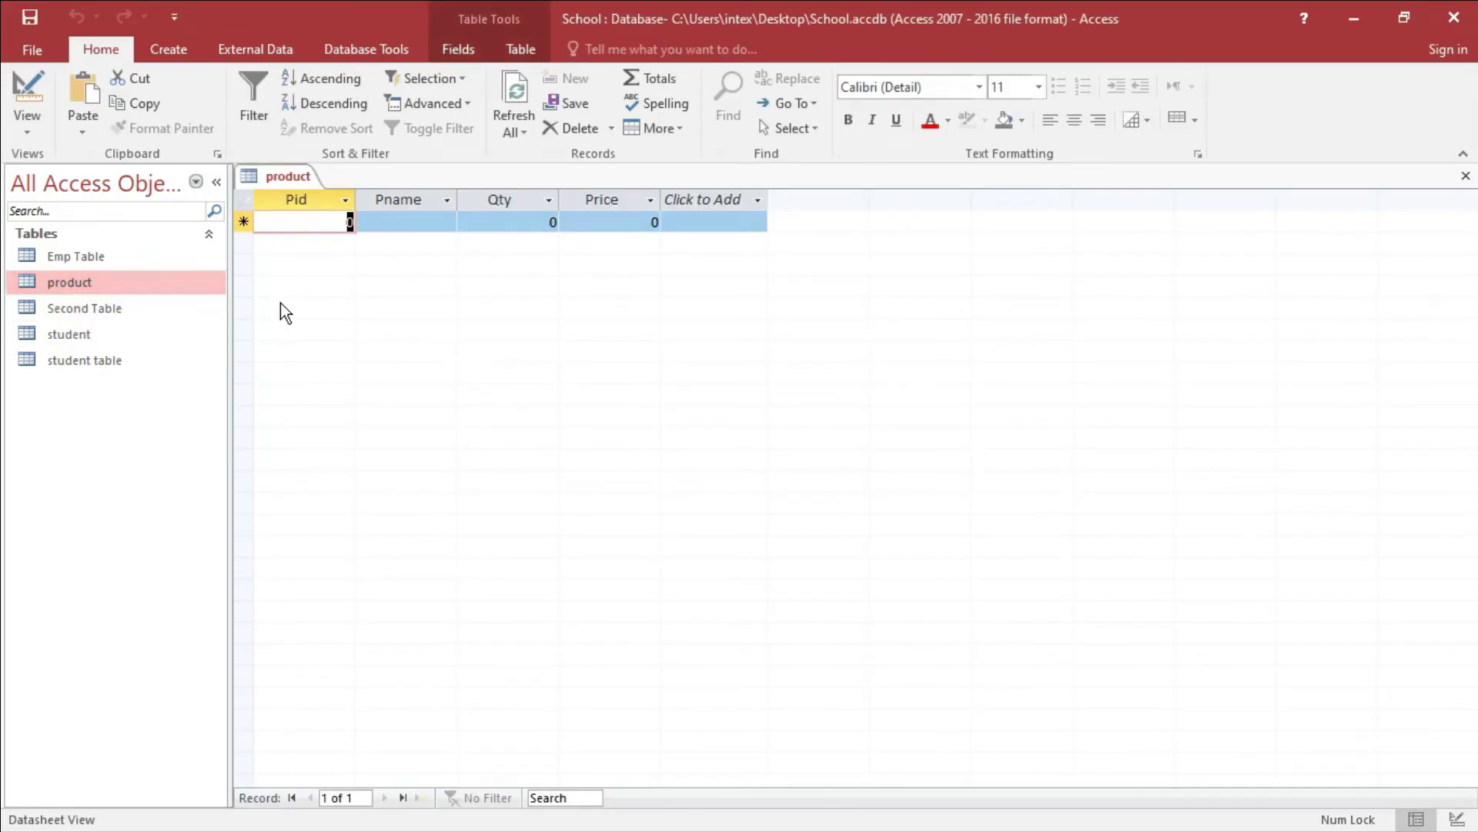
text(100)
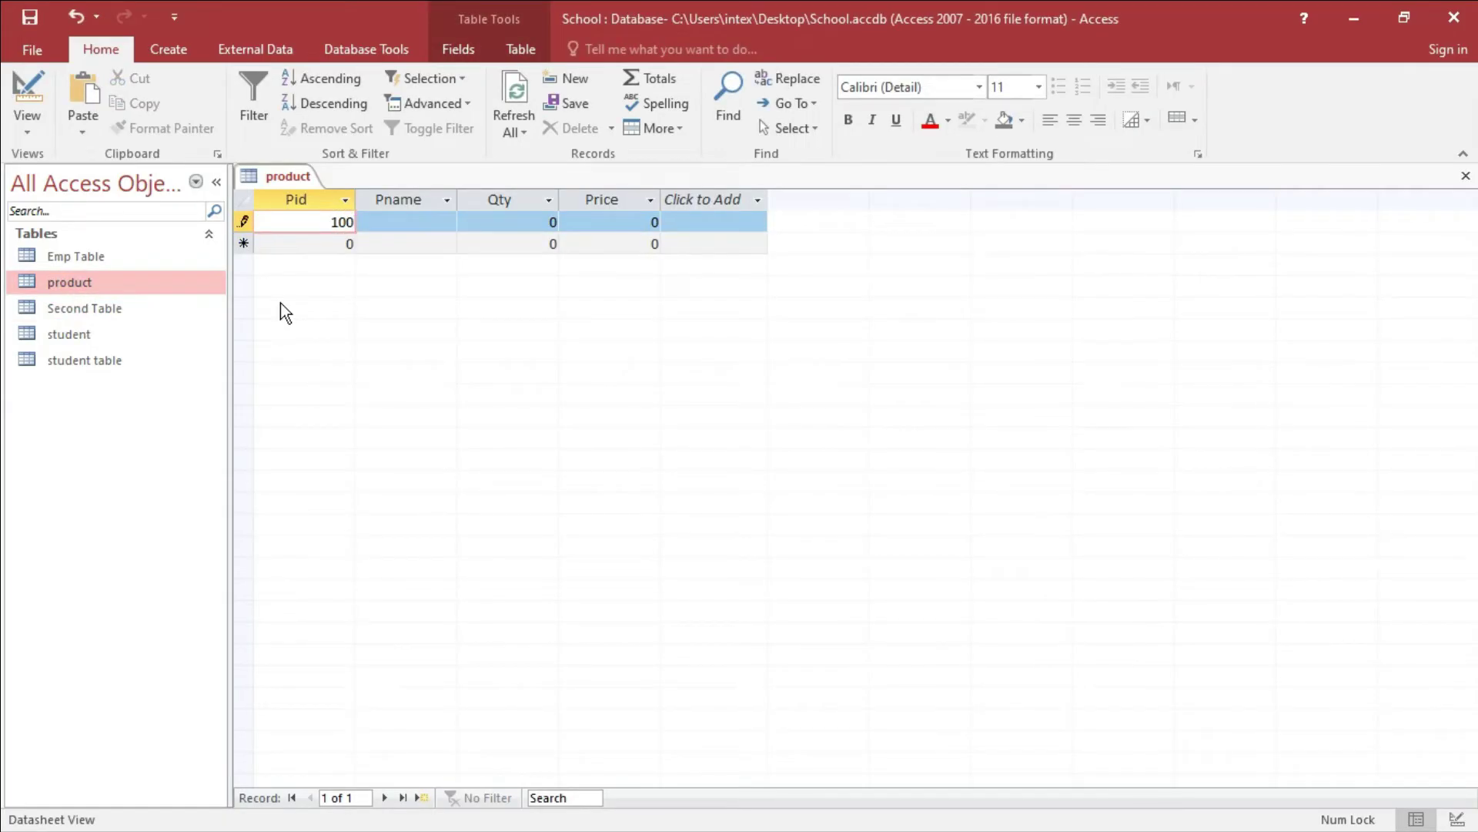
key(Tab)
text(mouse)
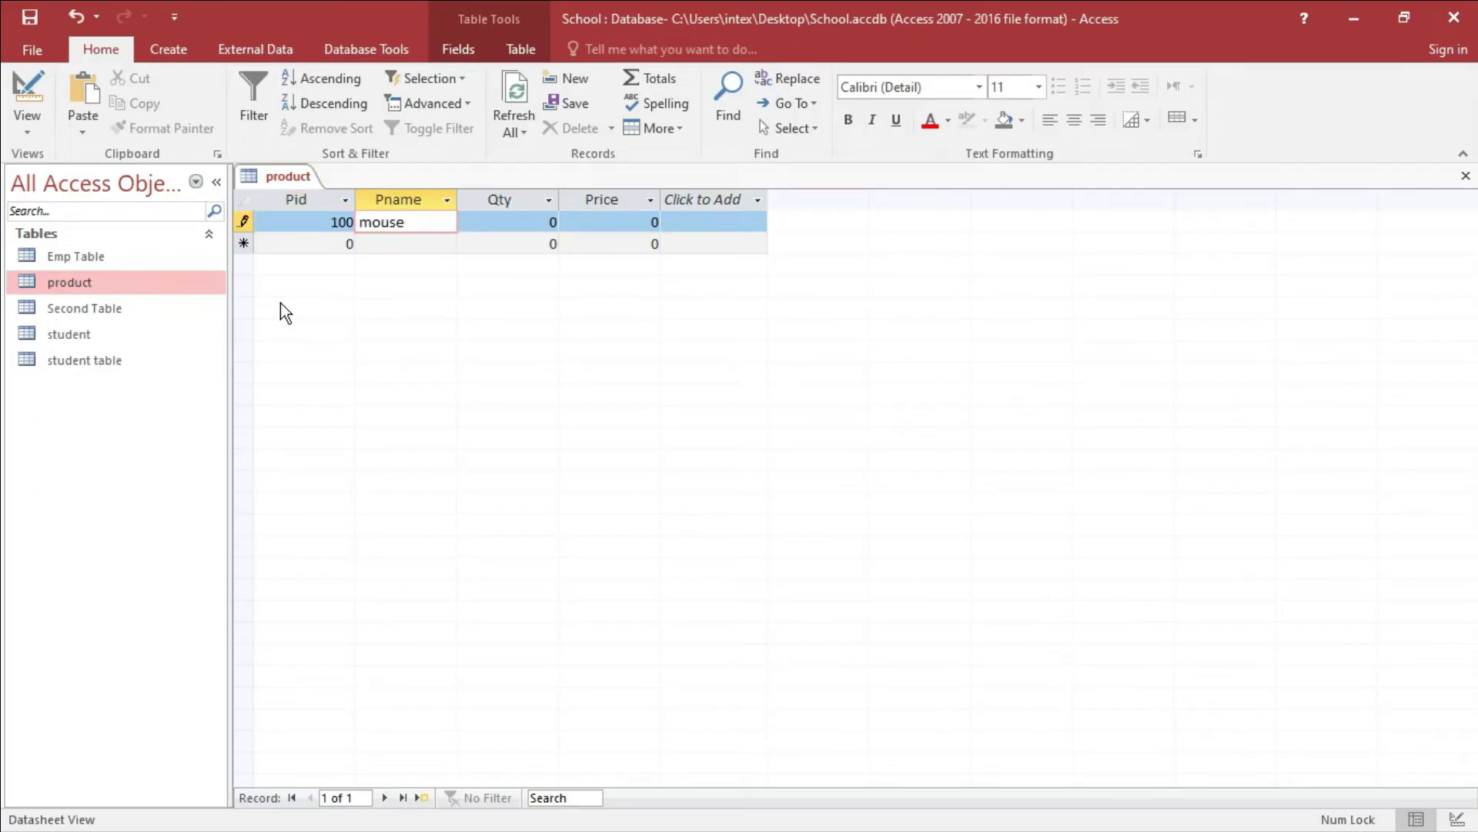
key(Tab)
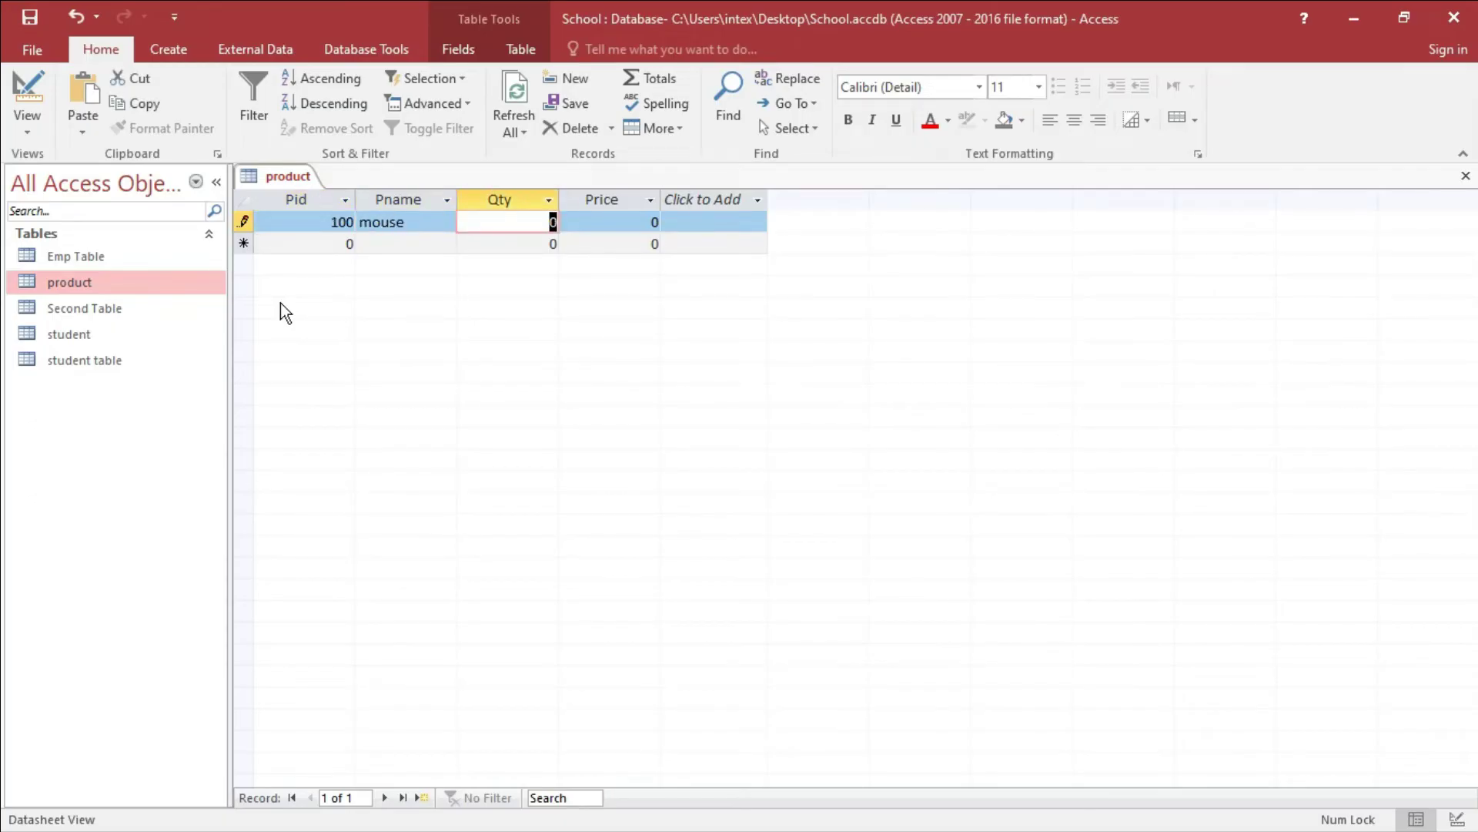
text(2)
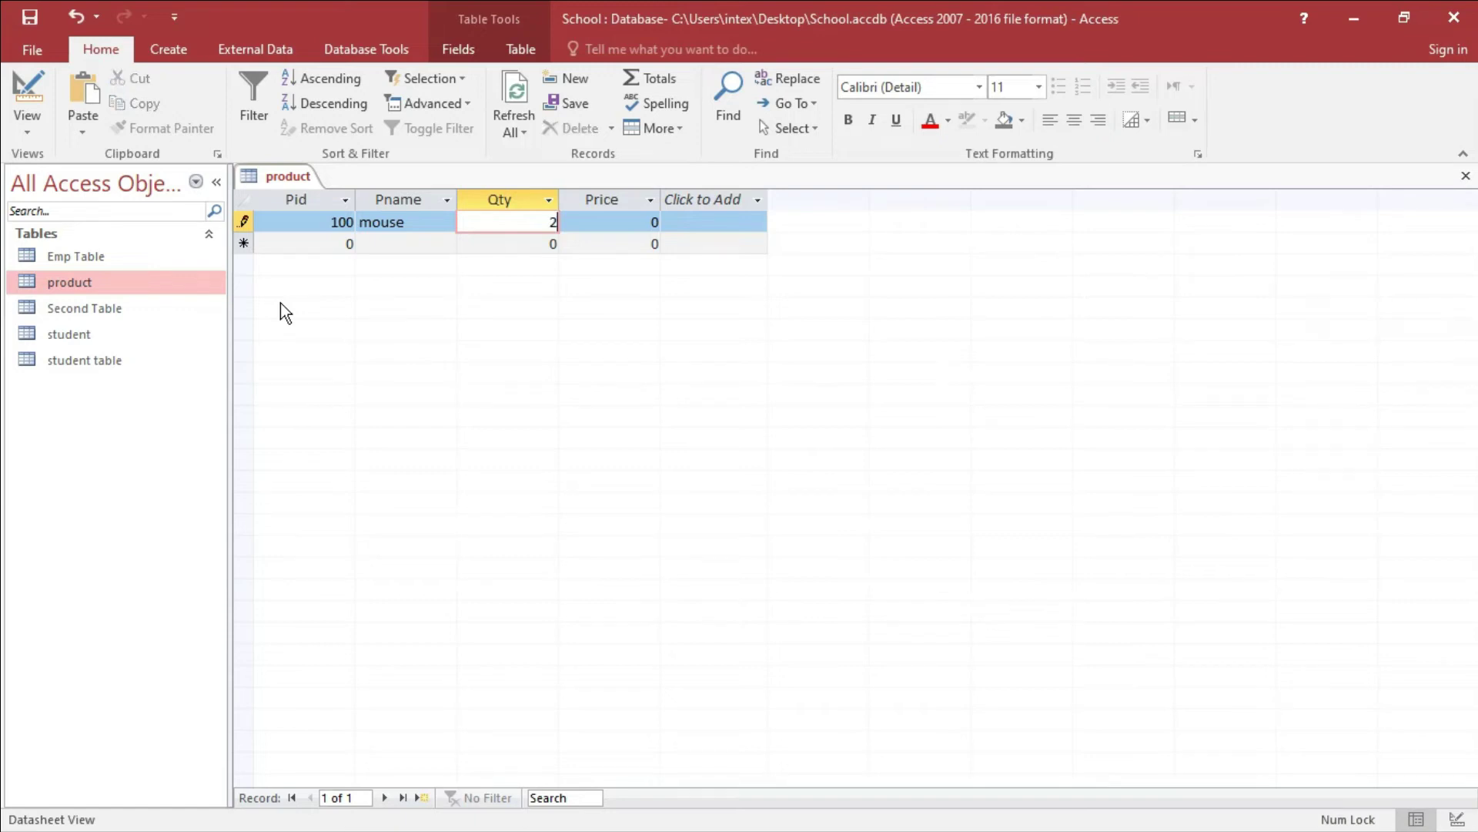
key(Tab)
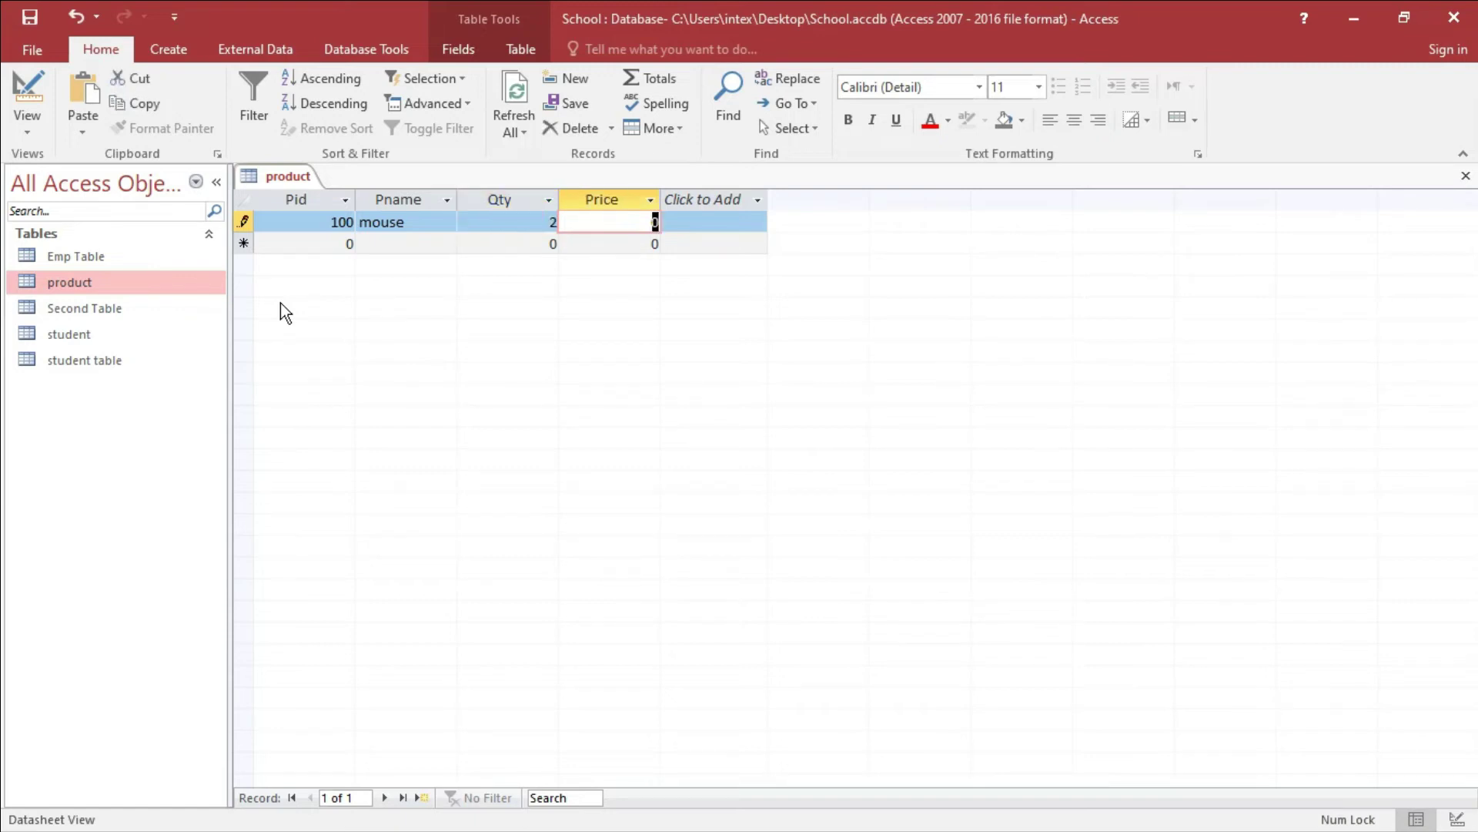
text(100)
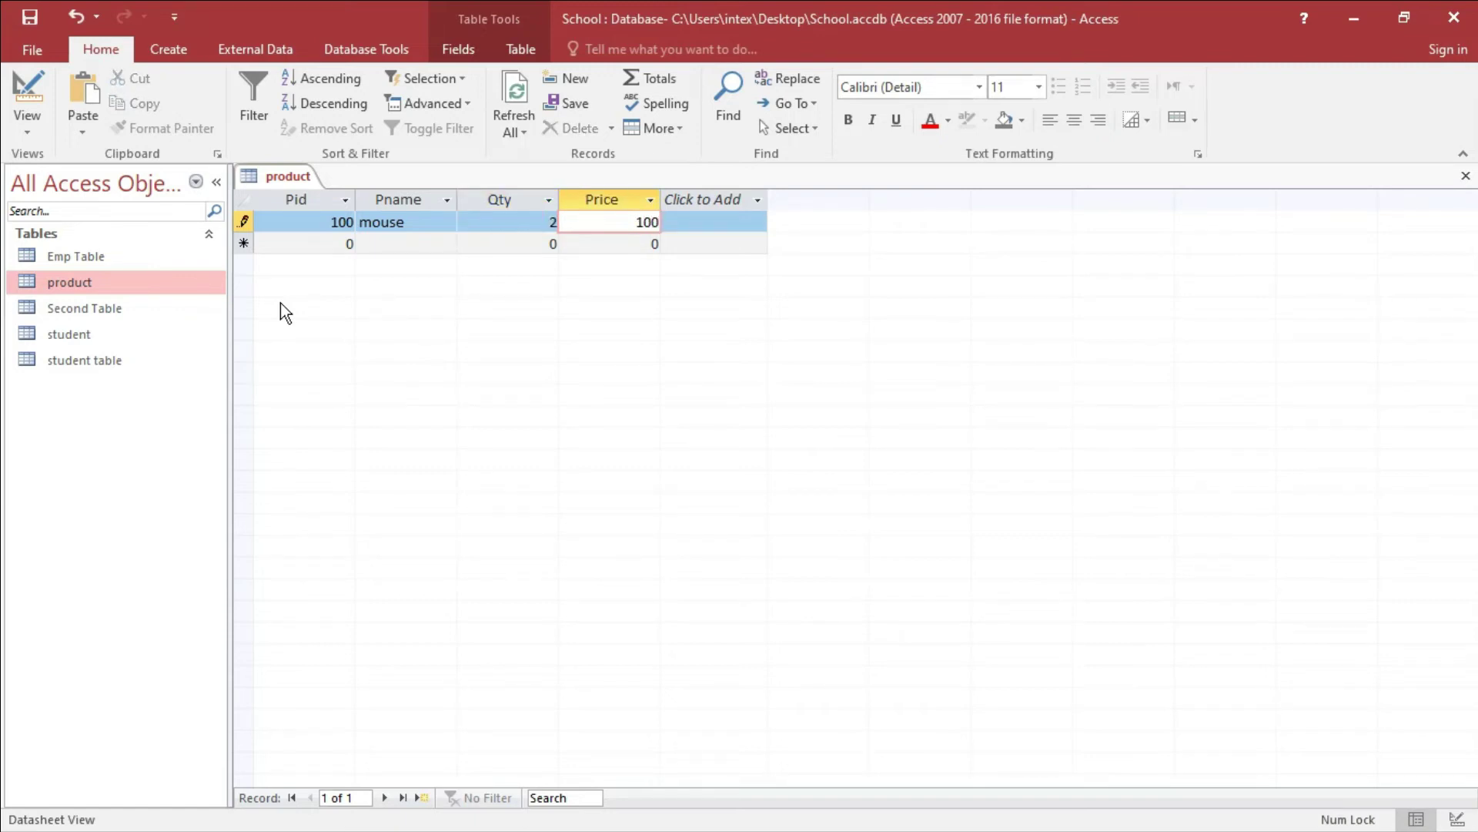
key(Tab)
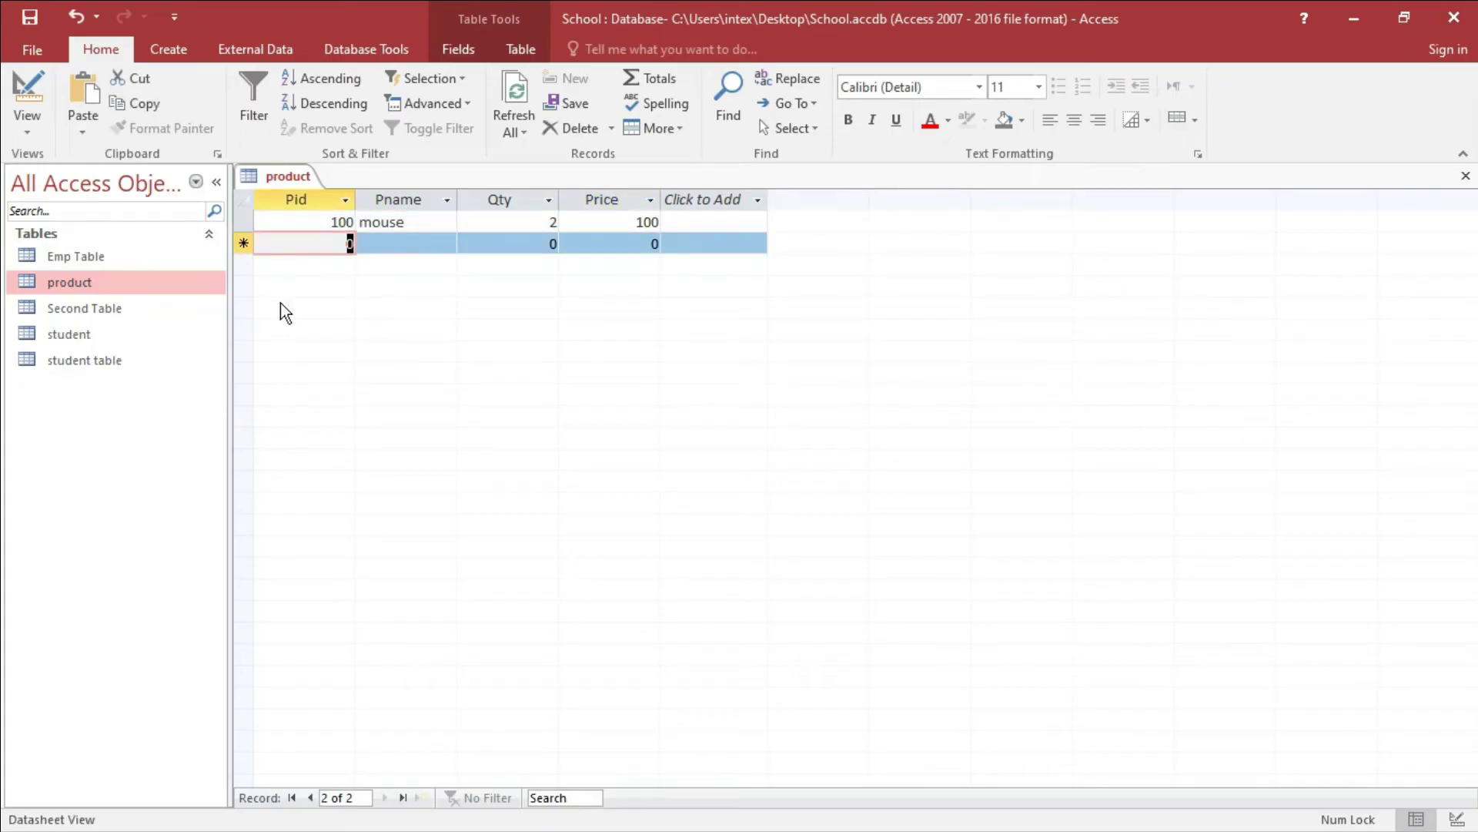
Start a second product record with Pid 101 and Pname keyboard
text(101)
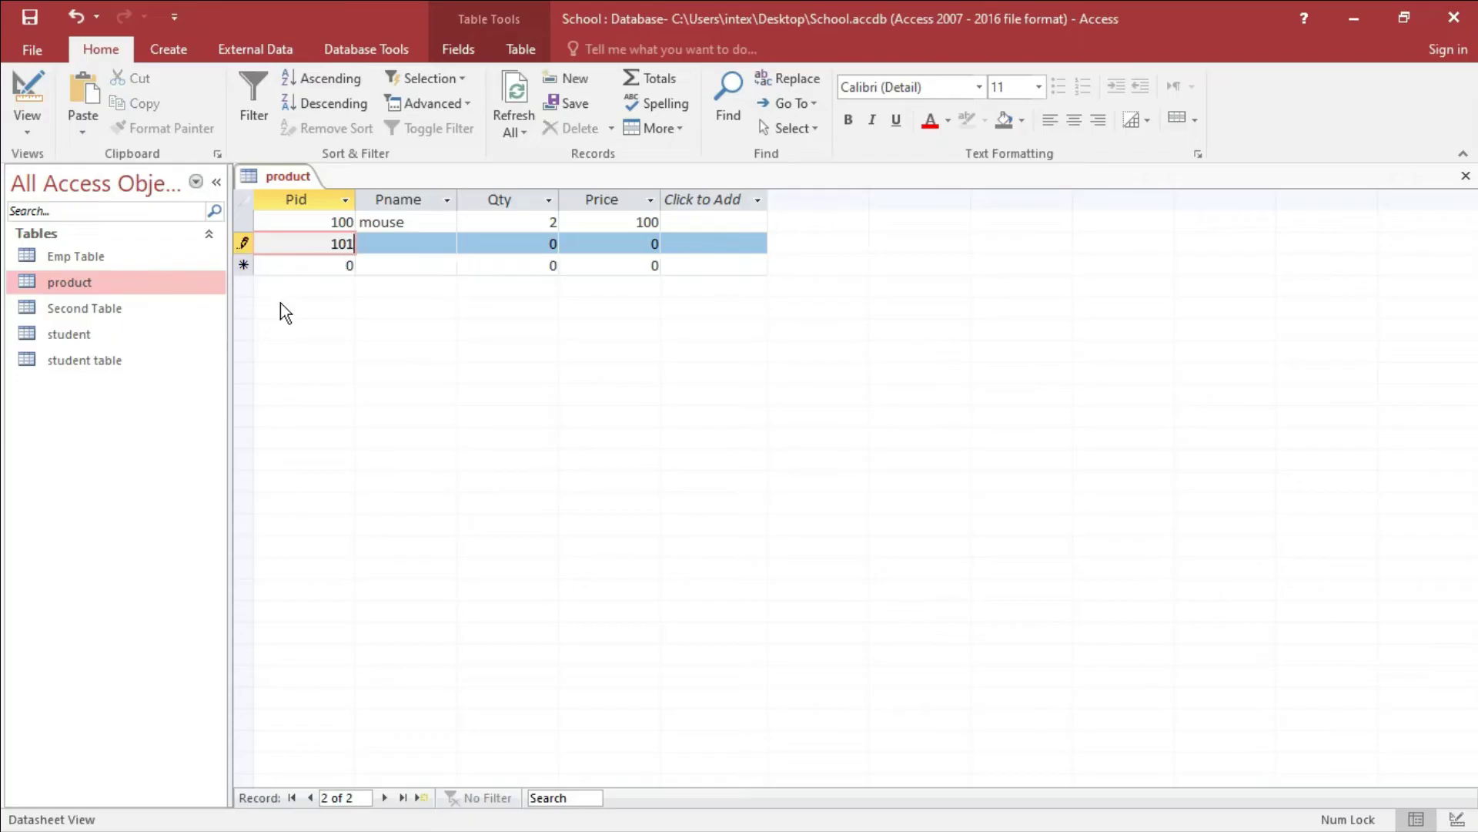
key(Tab)
text(ke)
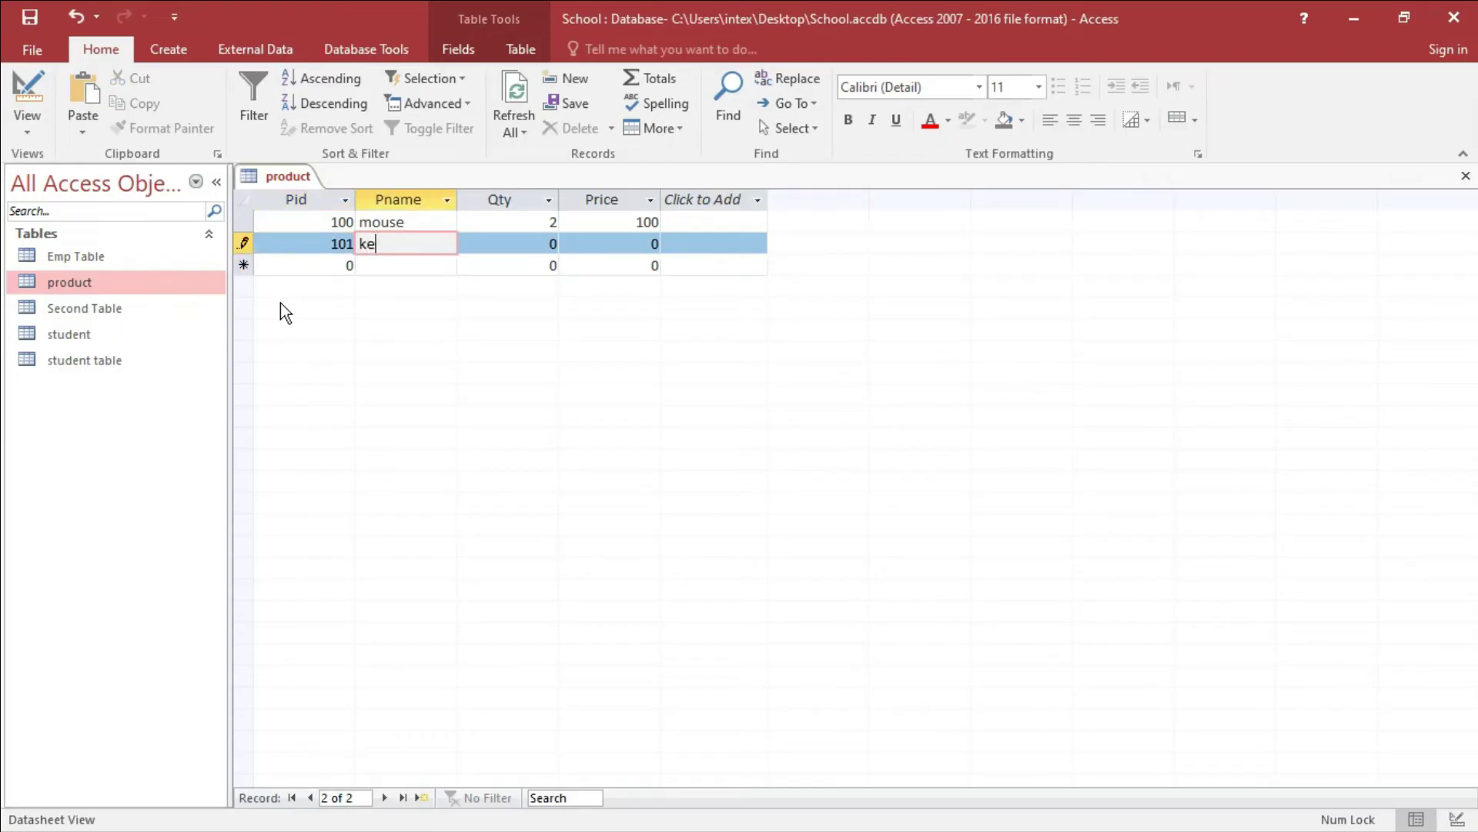
text(yboard)
key(Tab)
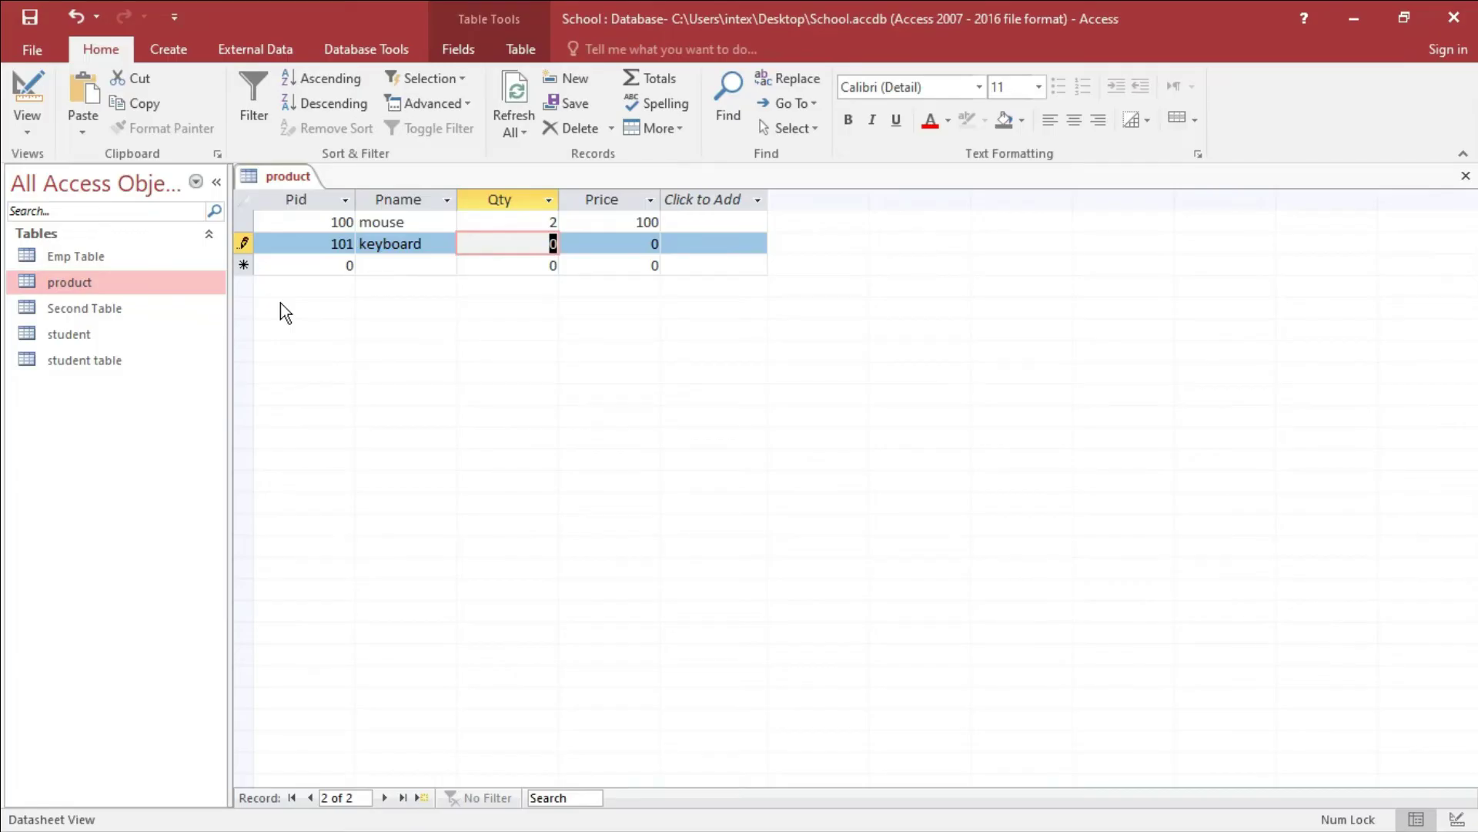
Try to enter a Qty of -1 for the keyboard record to test the validation rule
text(-1)
key(Tab)
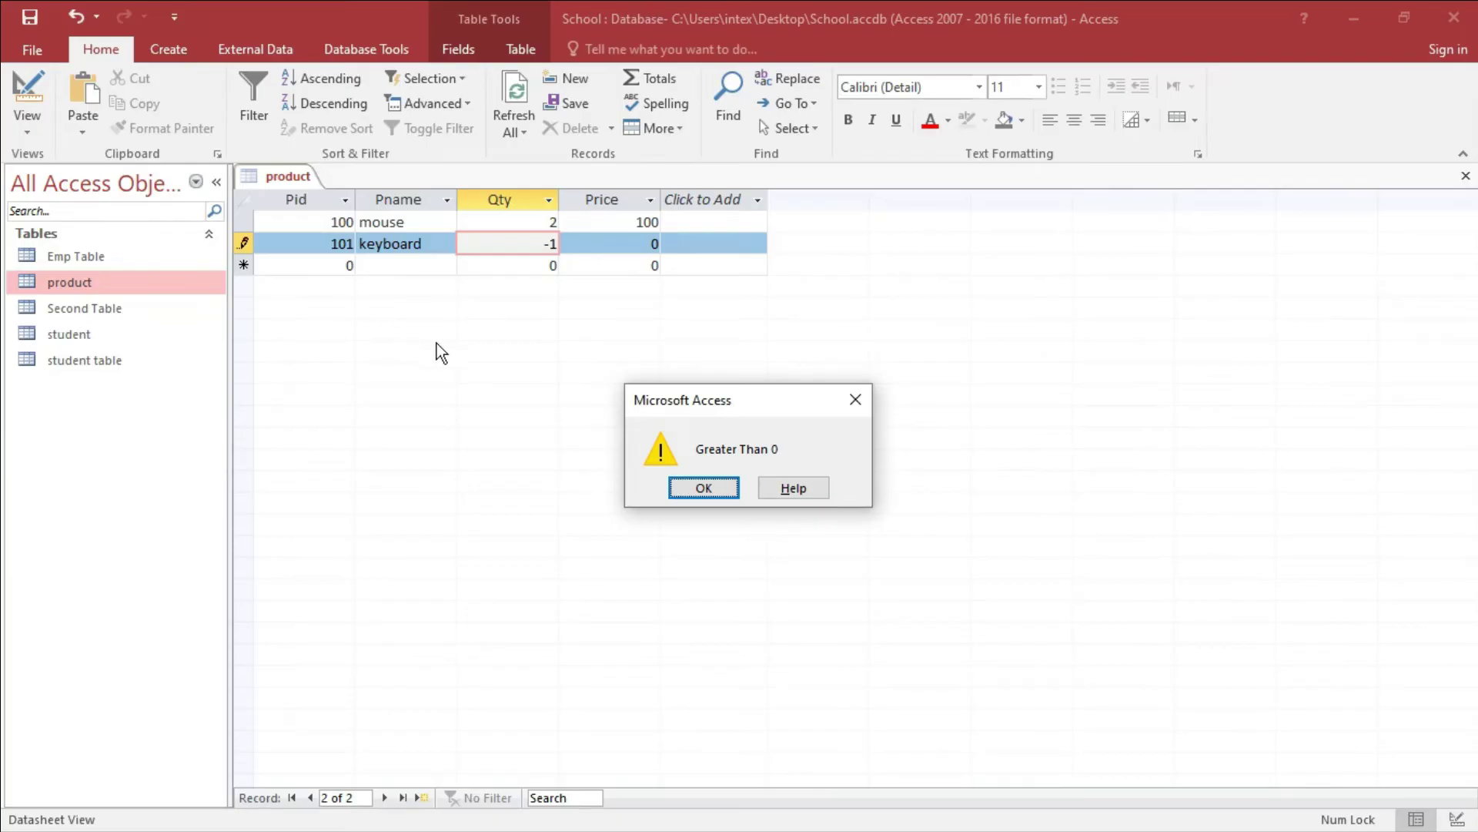
drag(690, 416, 609, 313)
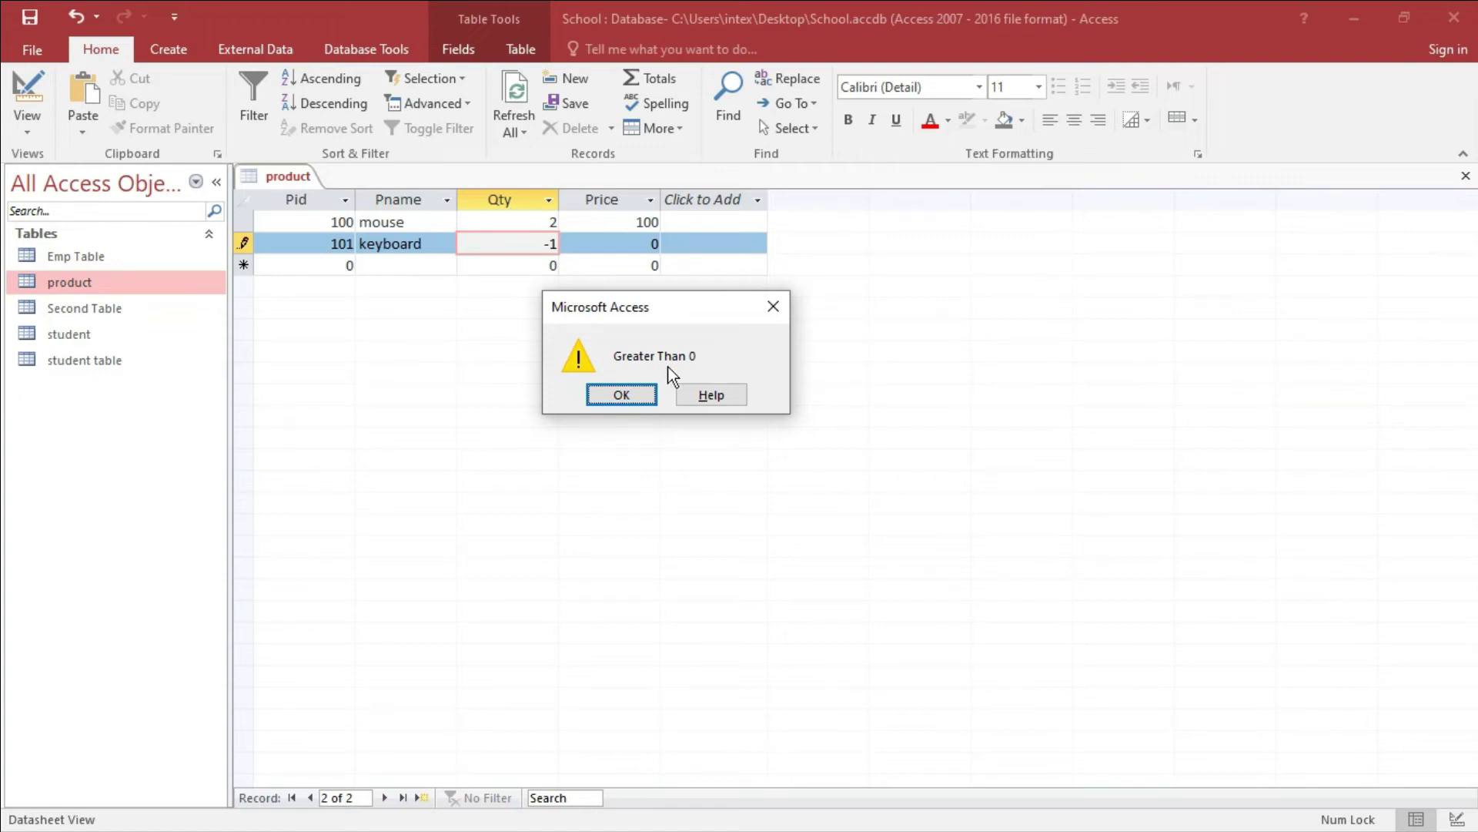
click(629, 399)
Set the keyboard record's Qty to 1 and its Price to 200, completing the record
key(BackSpace)
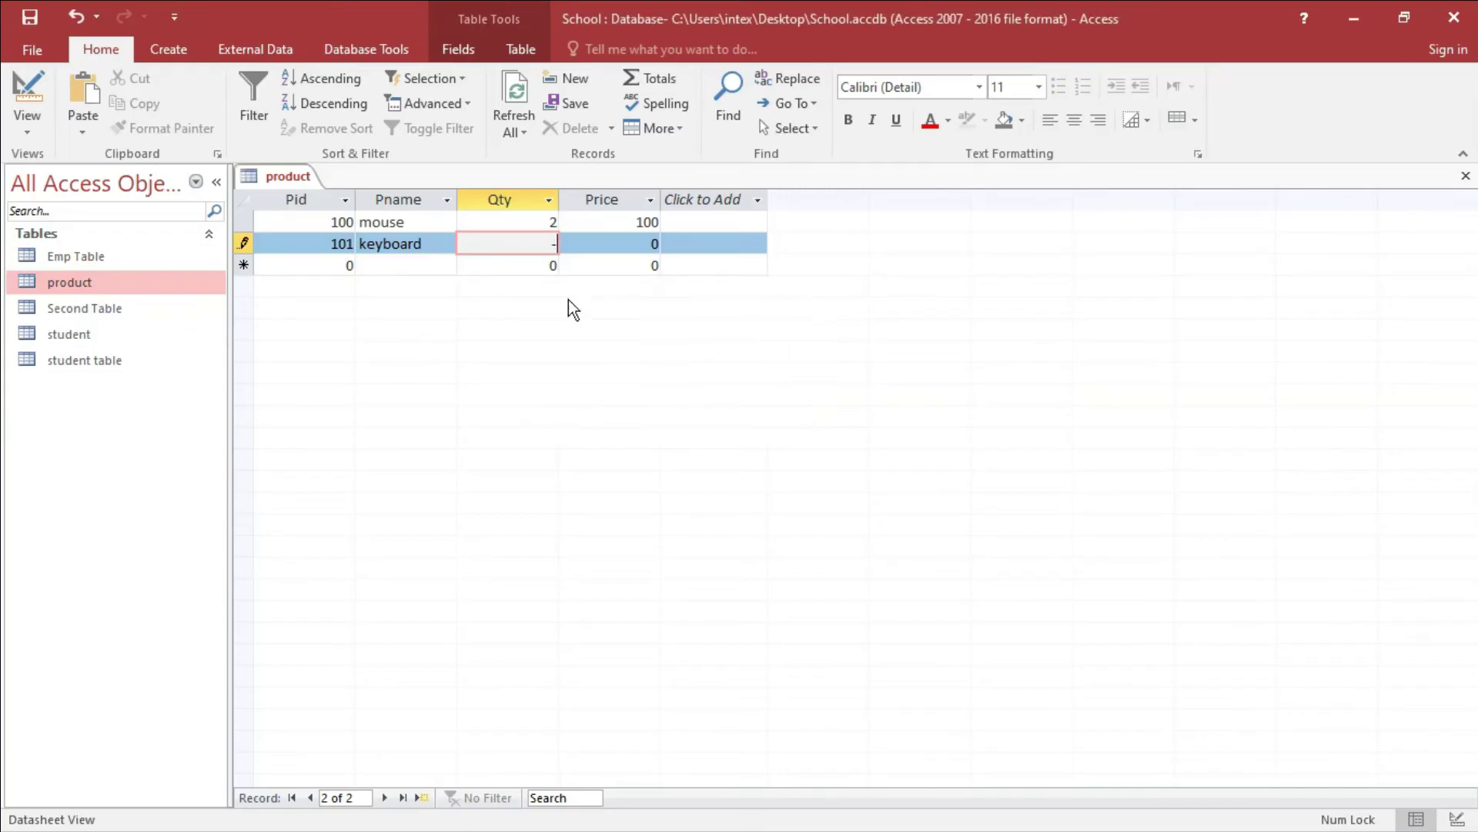
text(1)
key(Tab)
text(200)
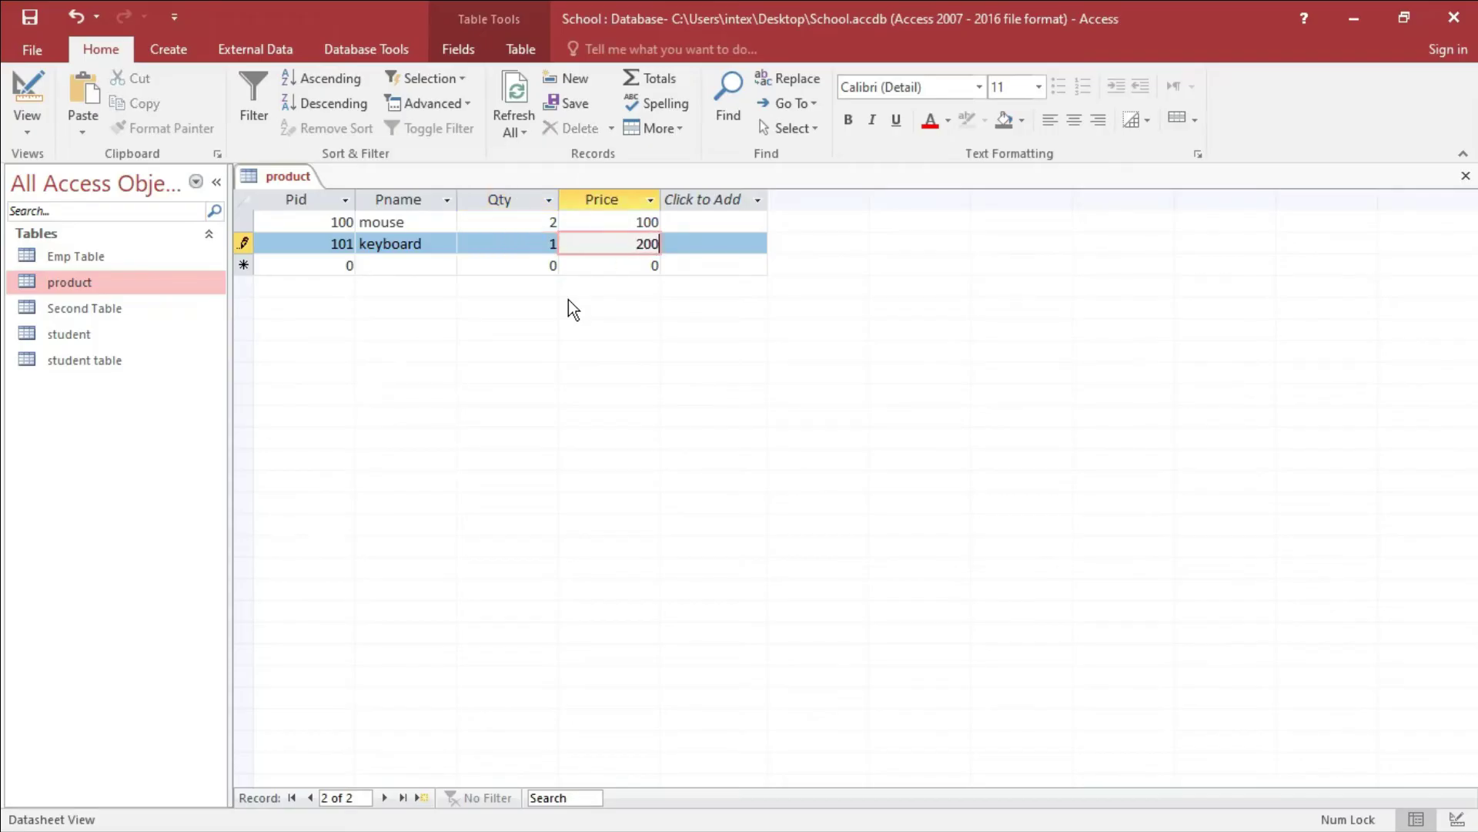
key(Tab)
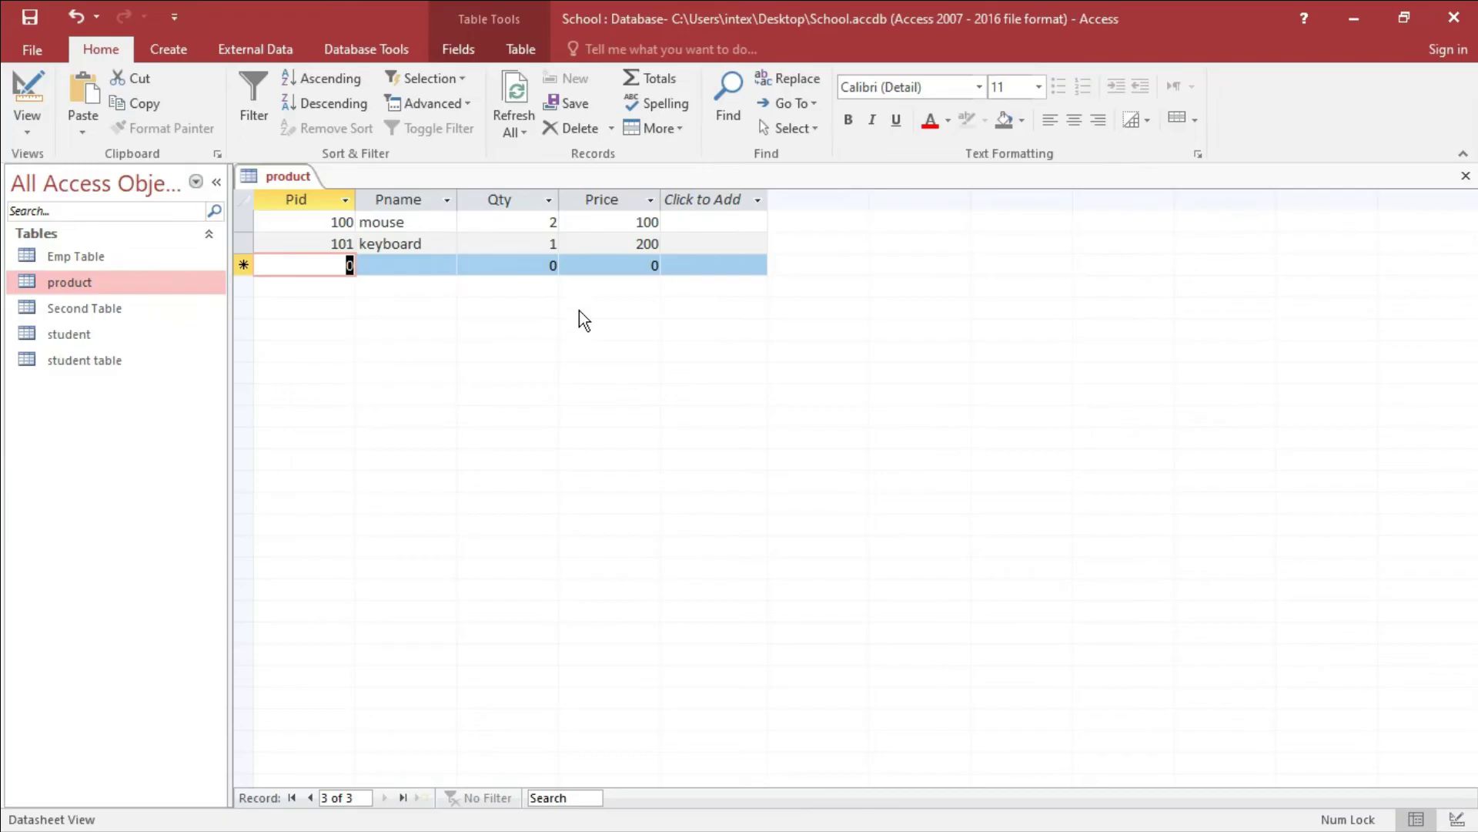
Start a third product record with Pid 102 and Pname cd
text(100)
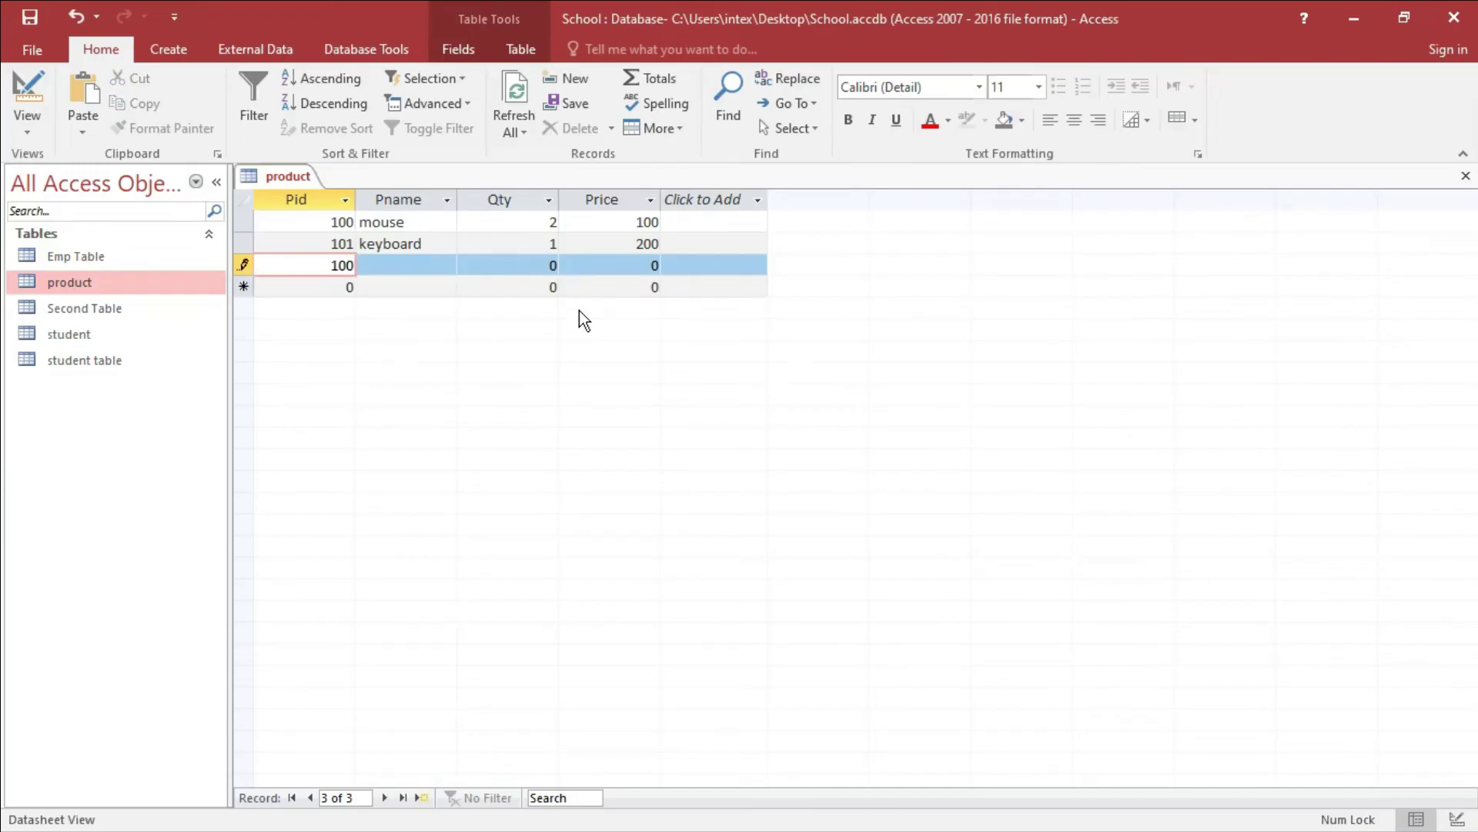
key(BackSpace)
text(2)
key(Tab)
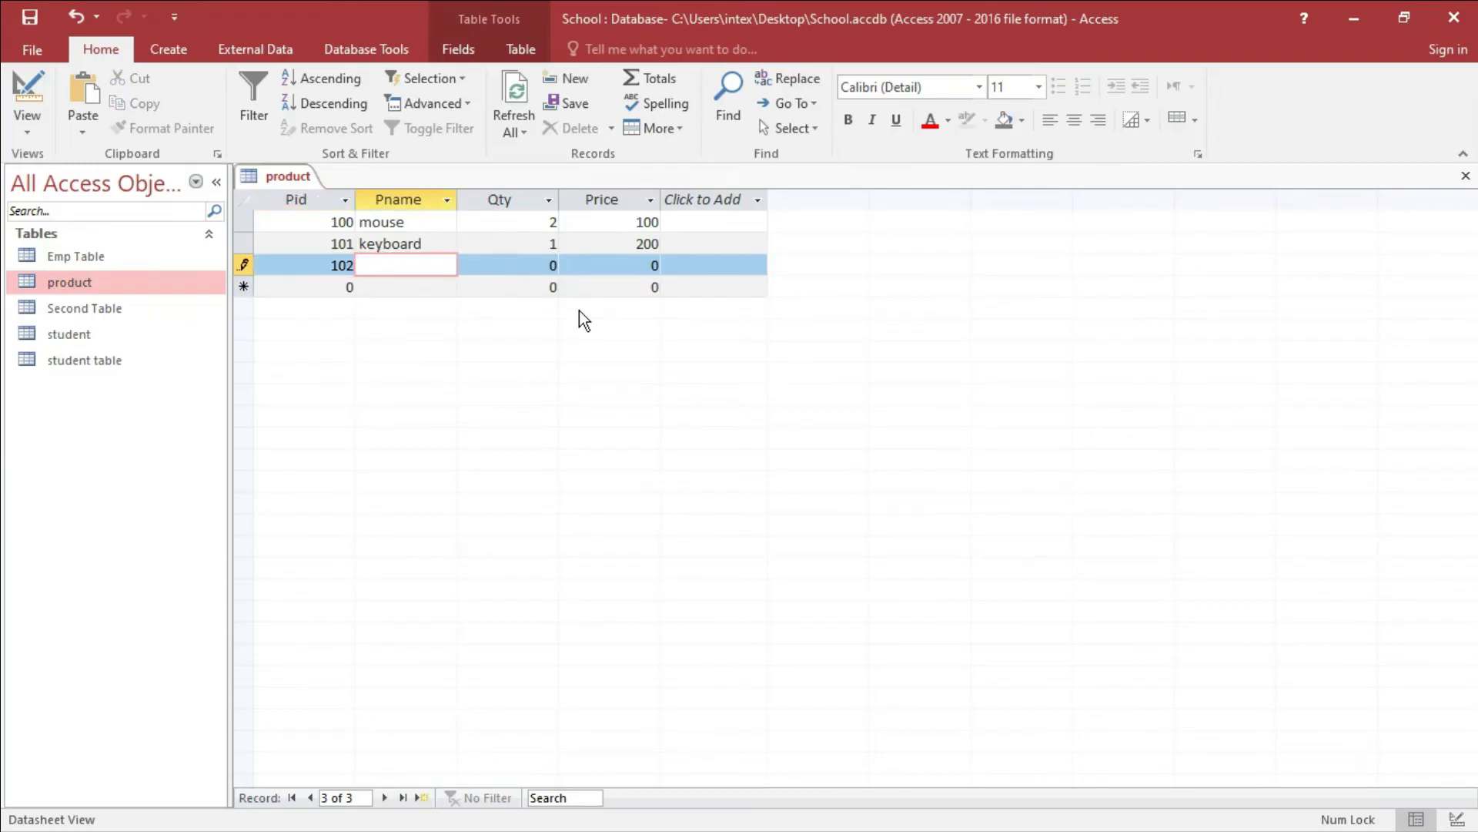
text(cd)
key(Tab)
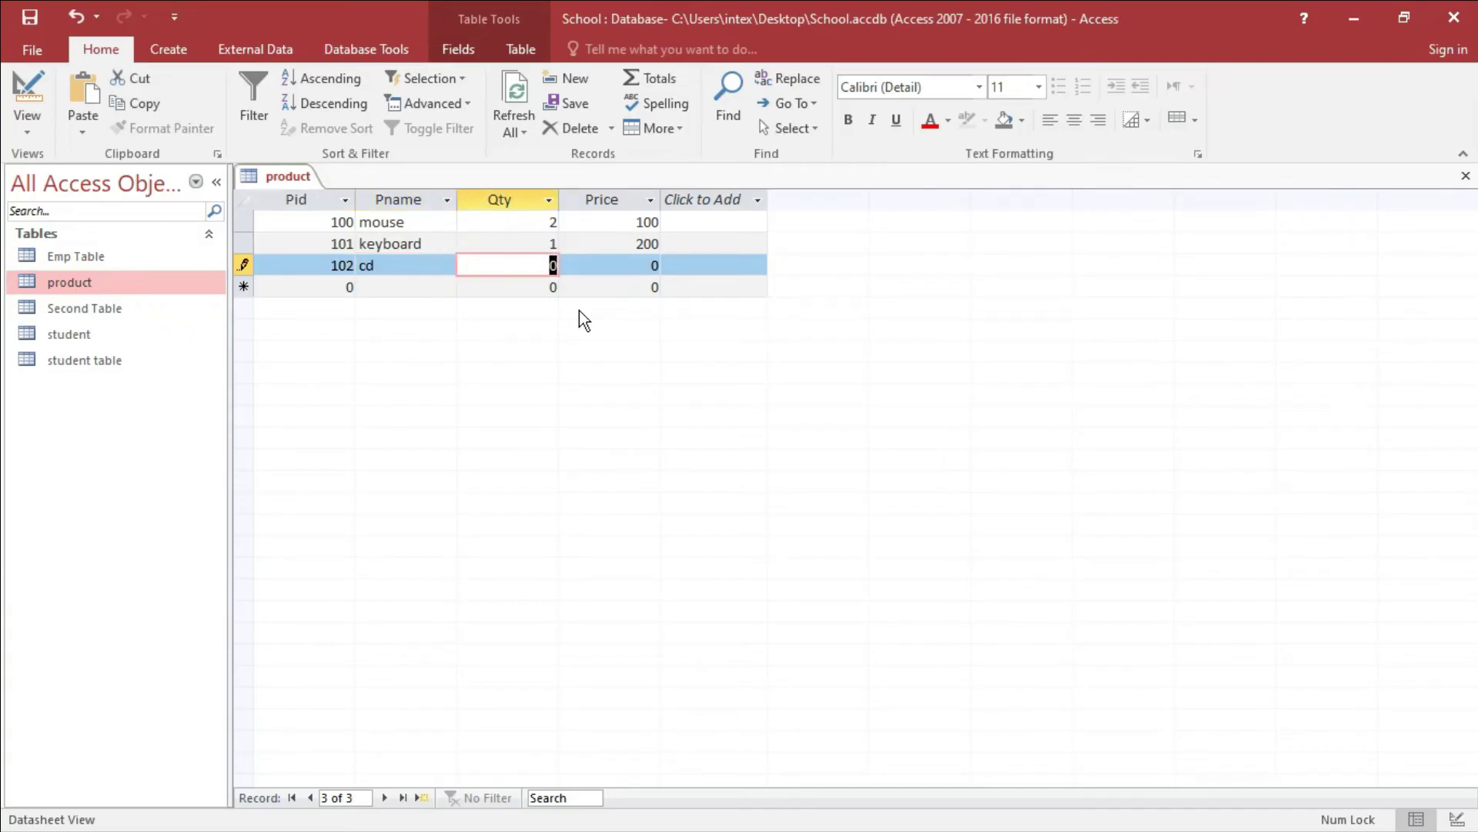
Try to enter a Qty of 0 for the cd record to test the validation rule
text(0)
key(Tab)
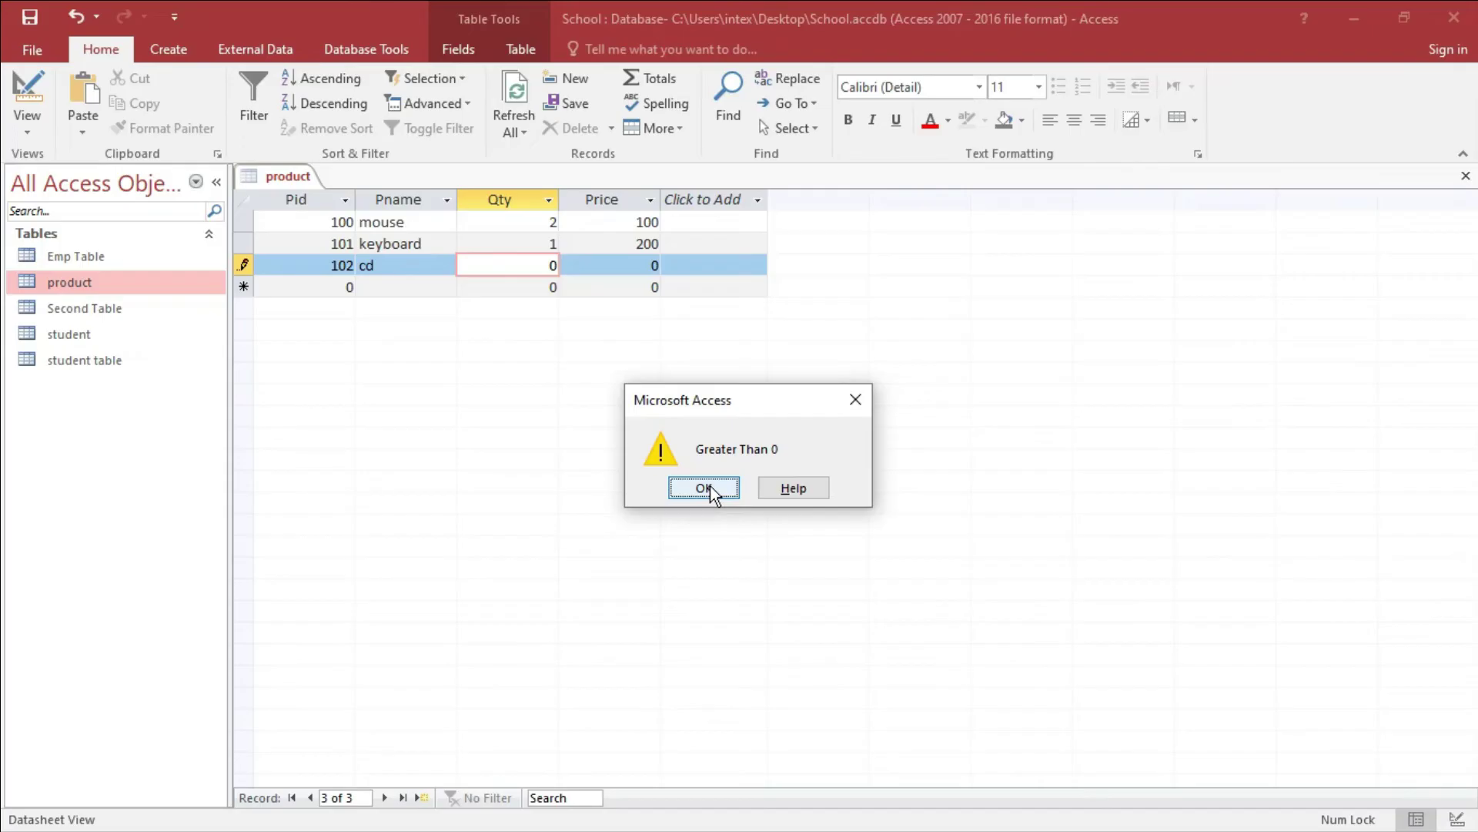
click(704, 487)
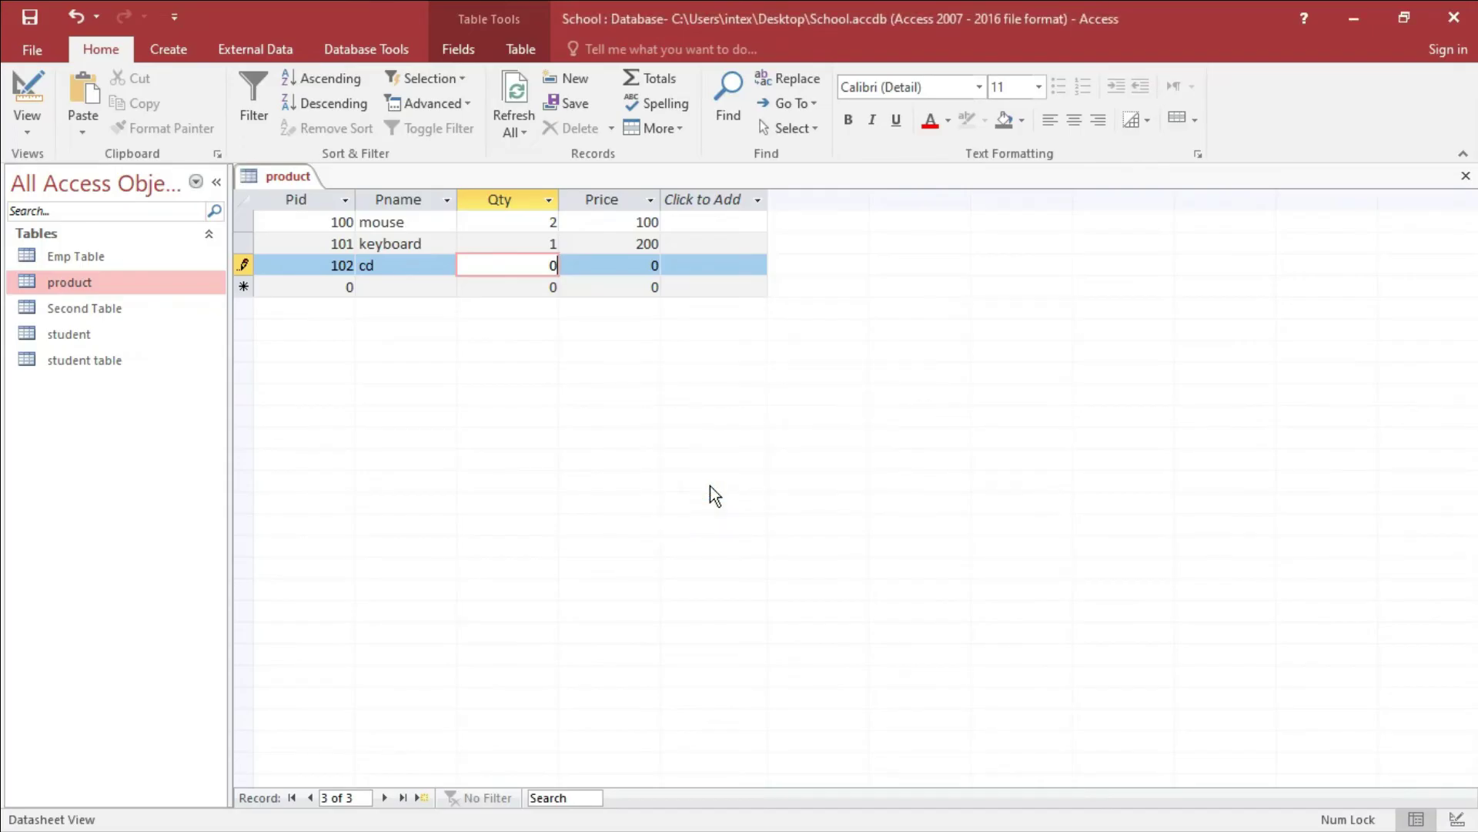
Set the cd record's Qty to 2 and its Price to 10, completing the record
key(BackSpace)
text(2)
key(Tab)
text(10)
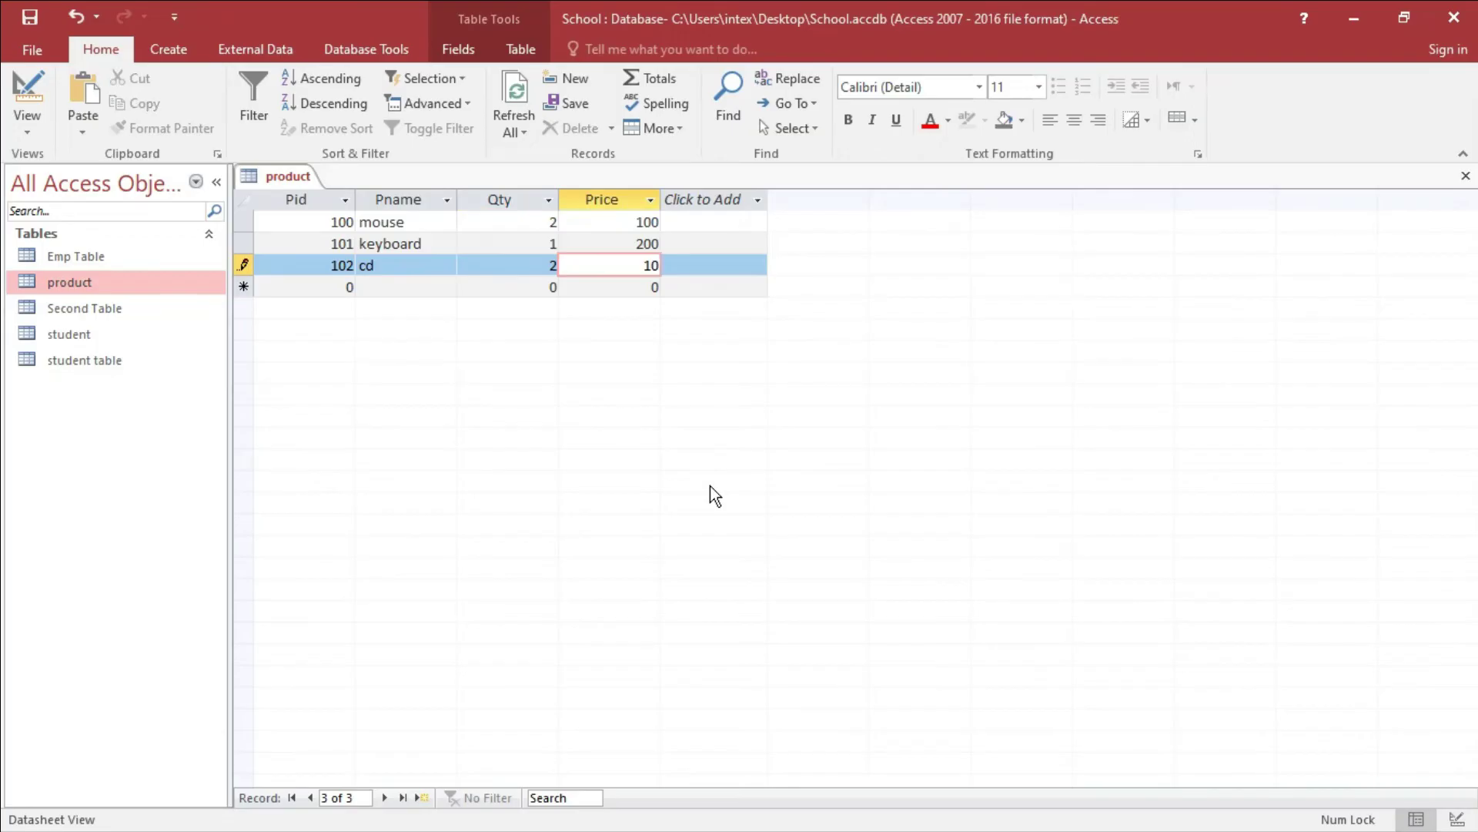
key(Tab)
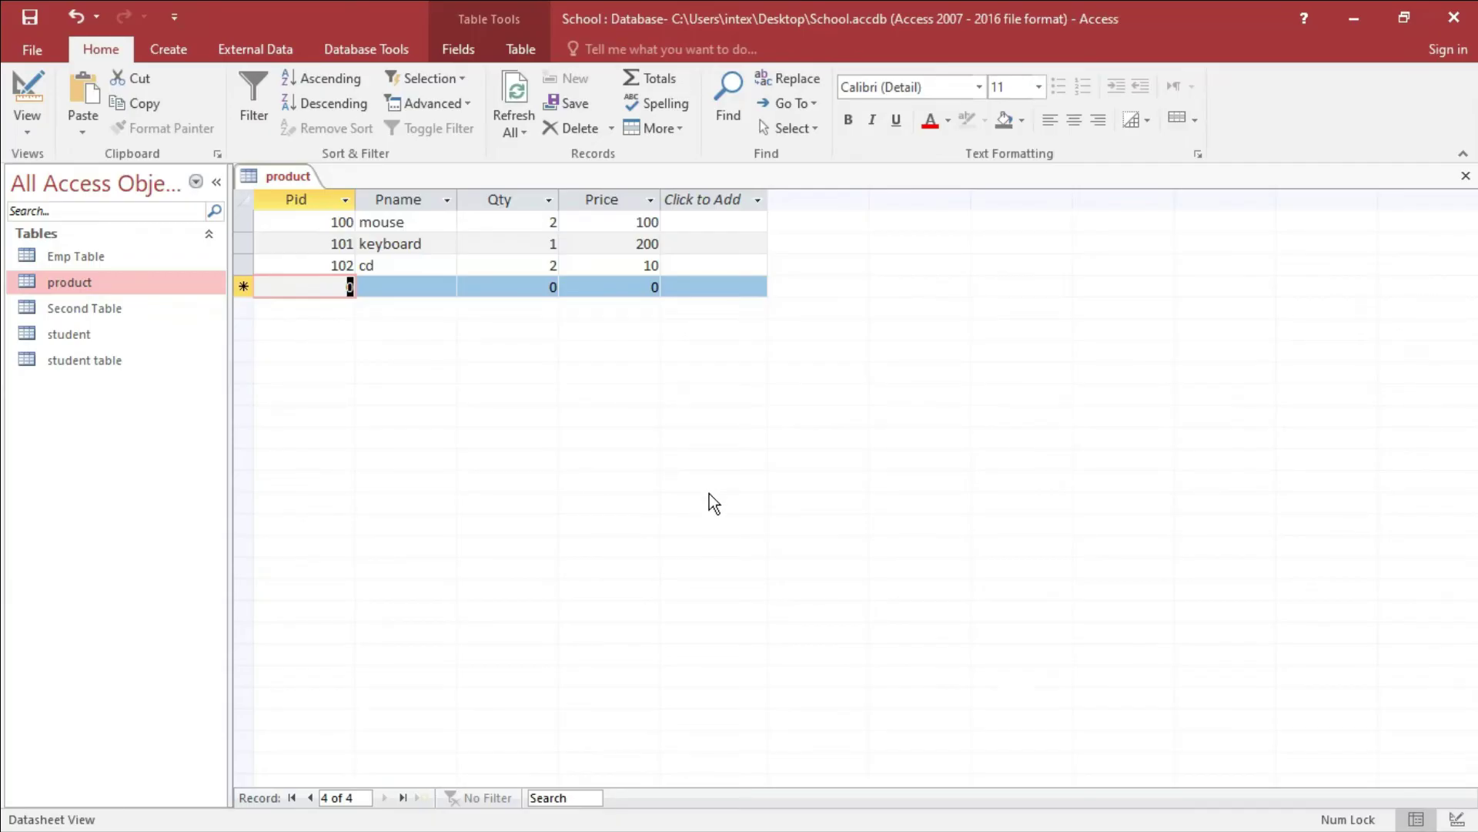
Close the product datasheet and reopen the product table in Design View
click(519, 192)
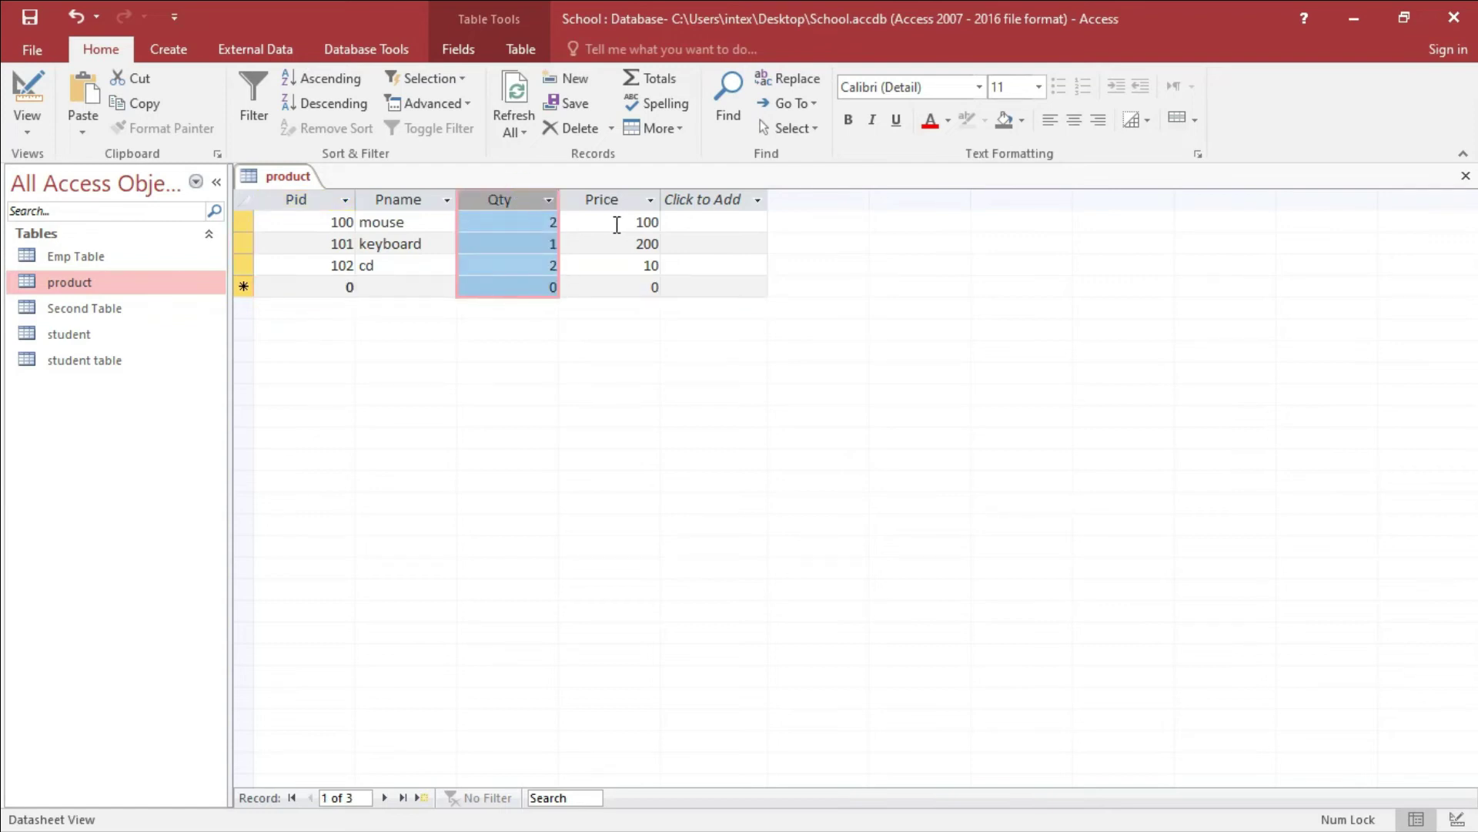
click(621, 202)
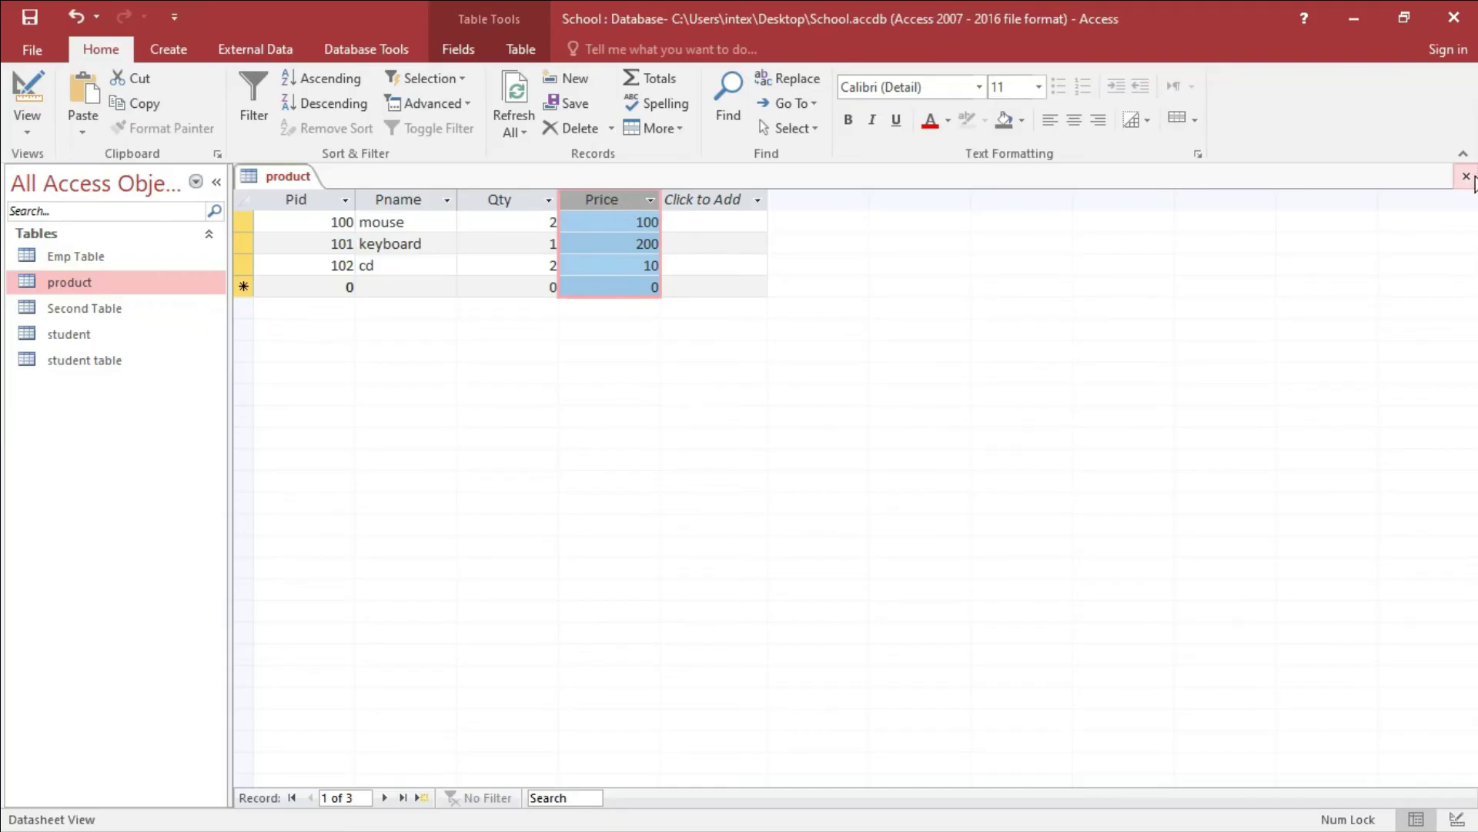
click(1465, 176)
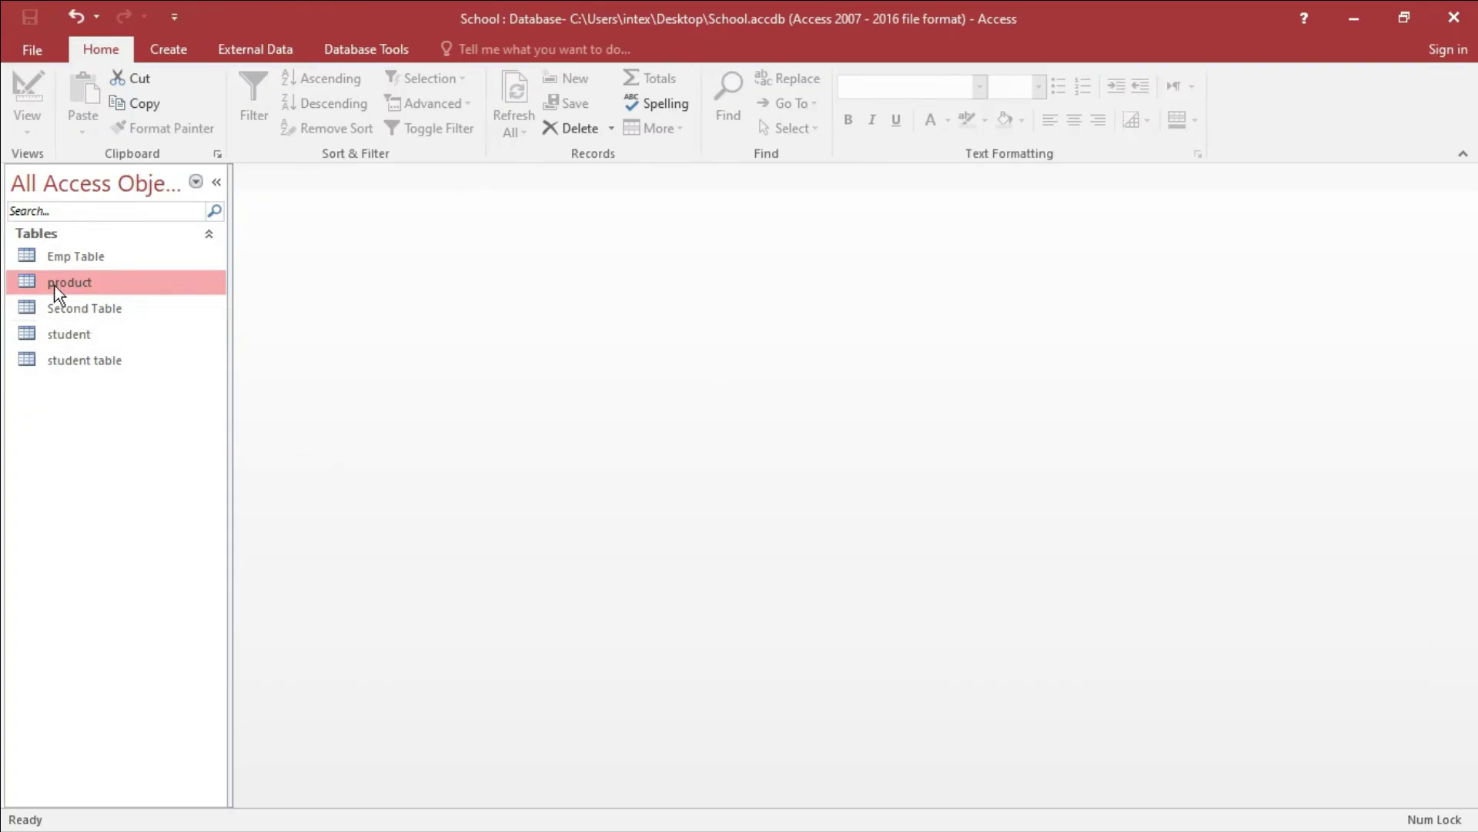
right_click(77, 281)
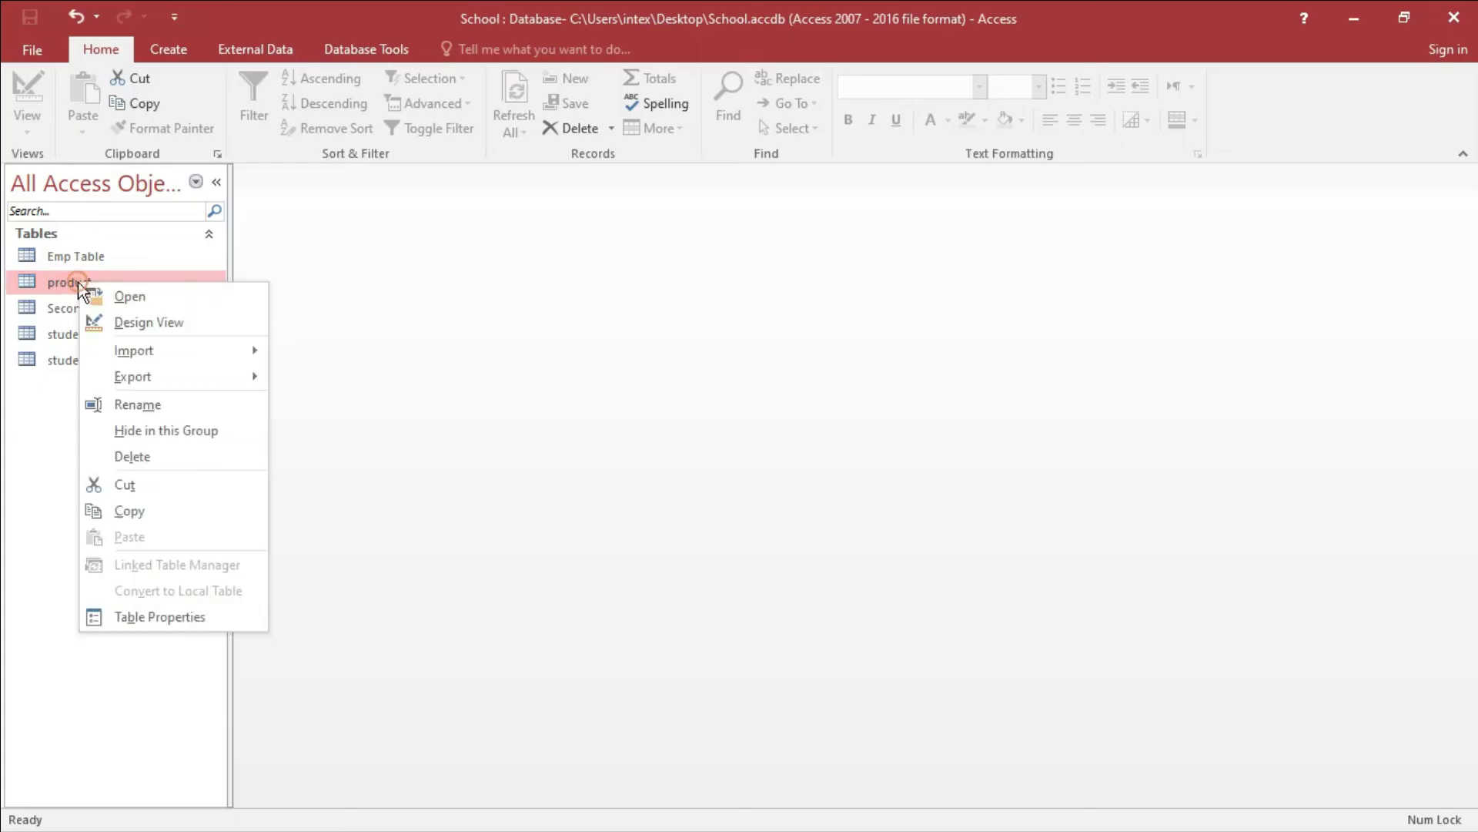
click(179, 324)
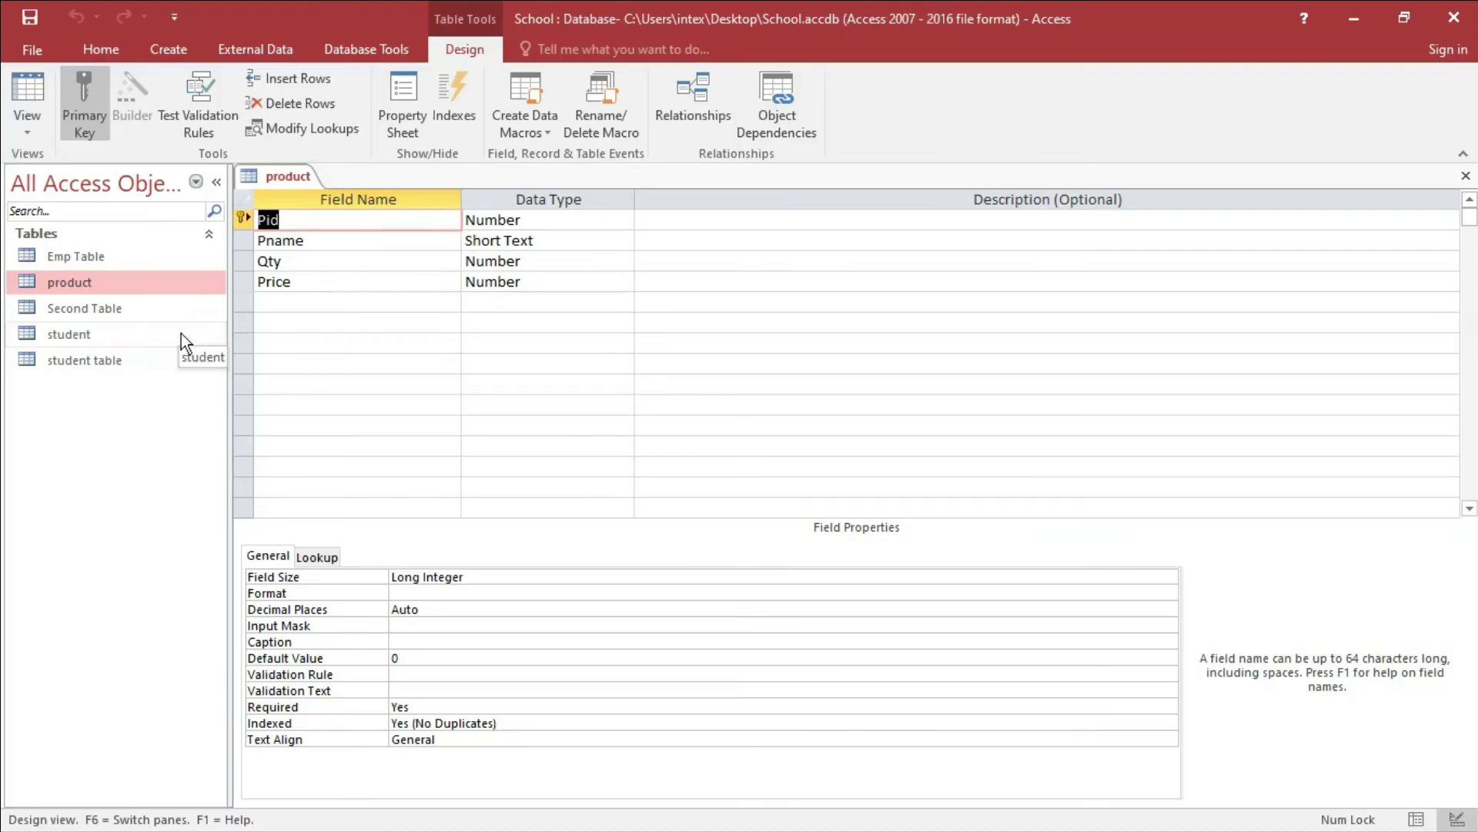
Set the Price field's validation rule to >=100 and its validation text to "Please enter greater tahn 100"
click(306, 284)
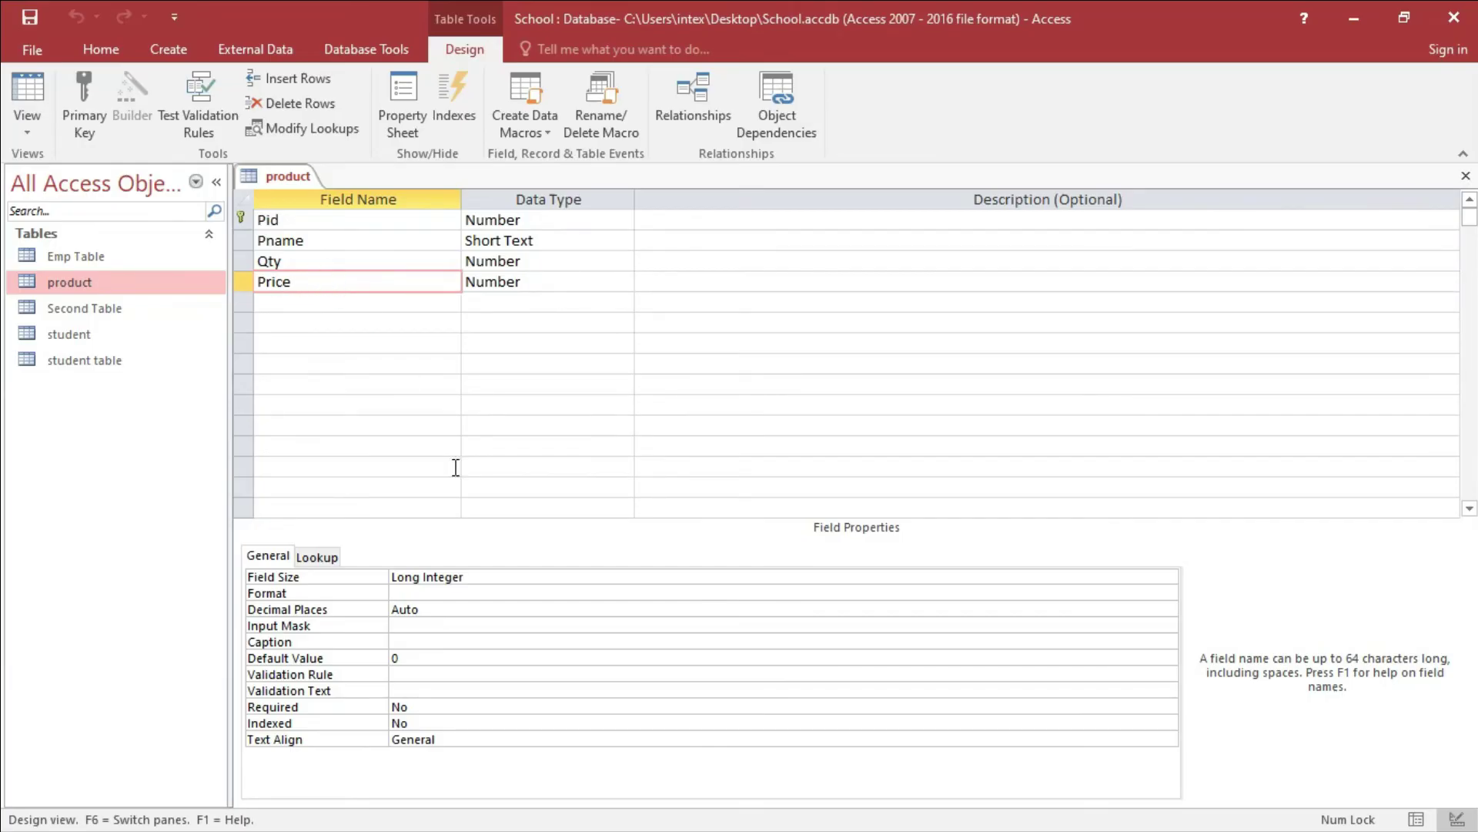
click(417, 672)
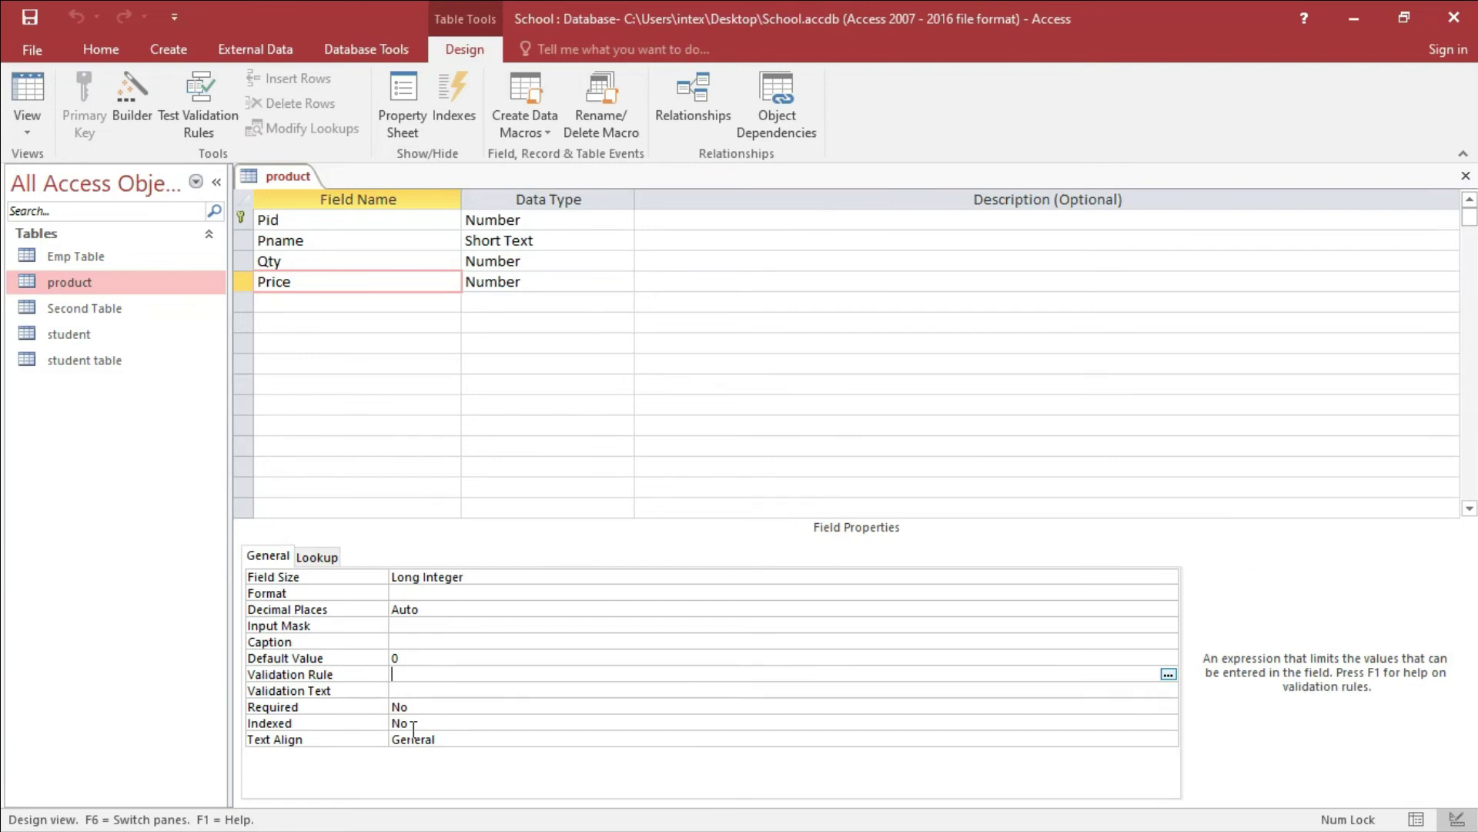
text(>=100)
click(437, 690)
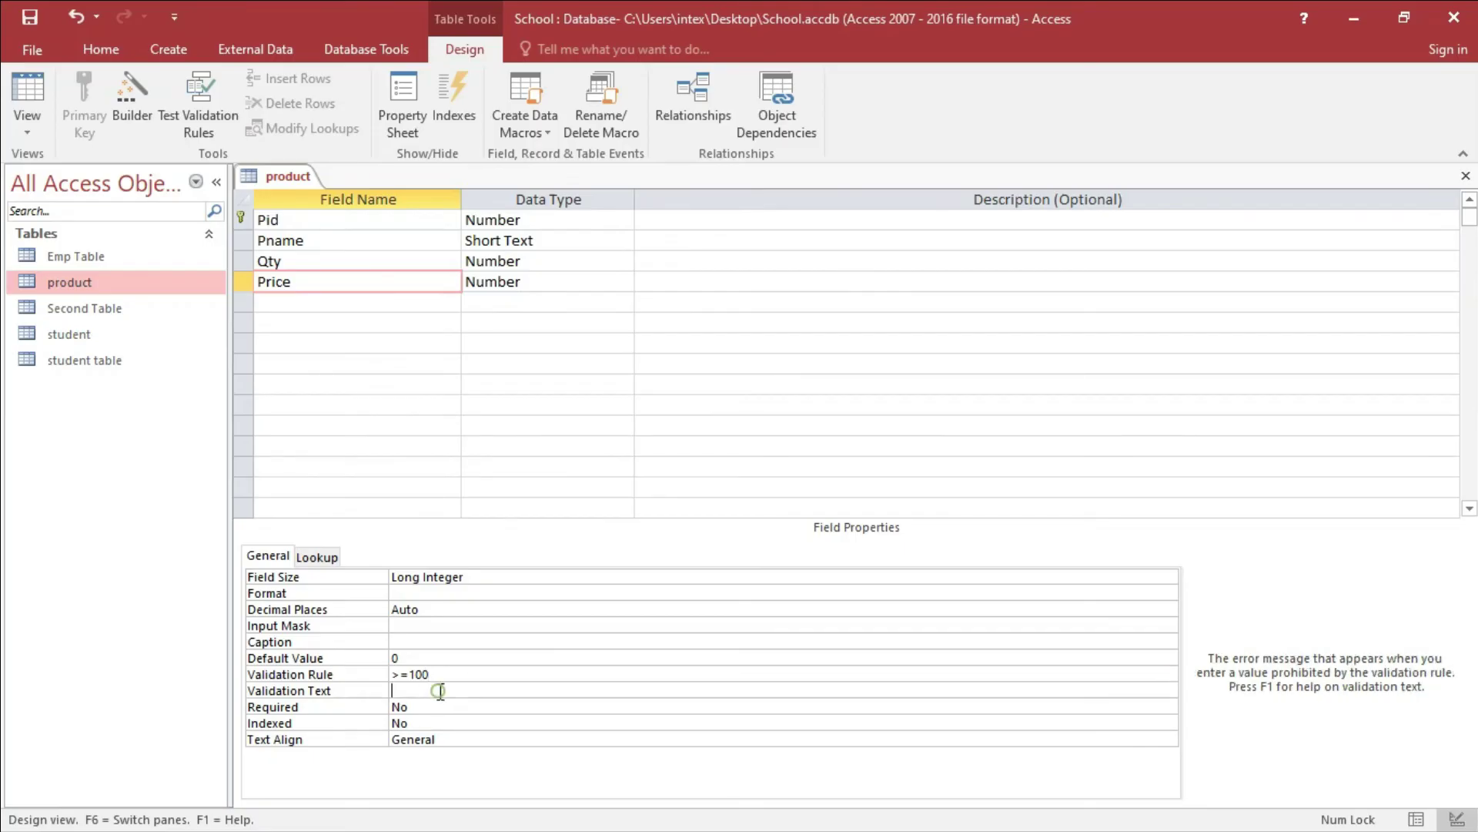
text(Please enter greater tahn 100)
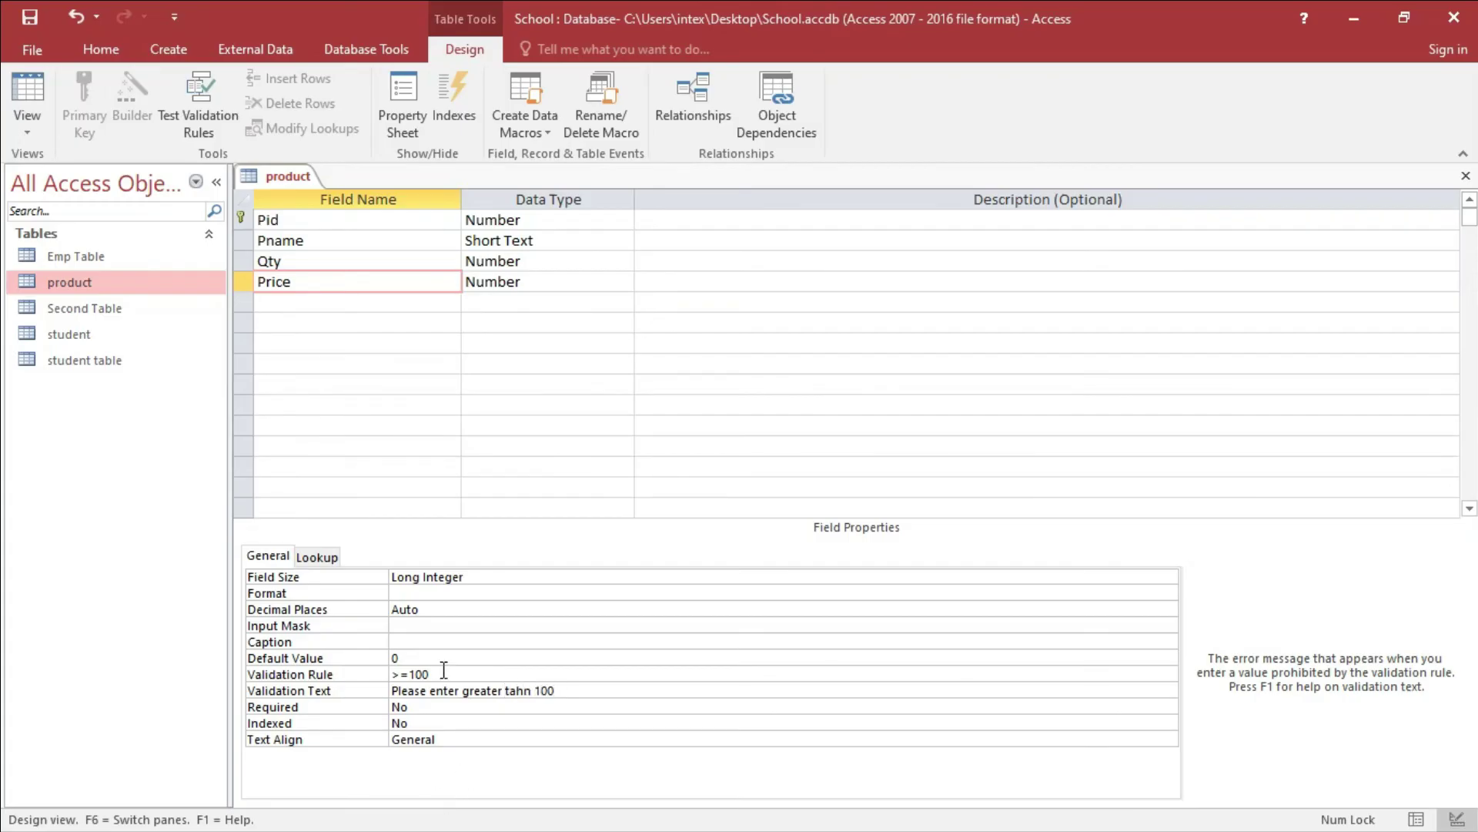
Correct the misspelled word in the Price field's validation text so it reads "Please enter greater than 100"
click(368, 671)
click(476, 673)
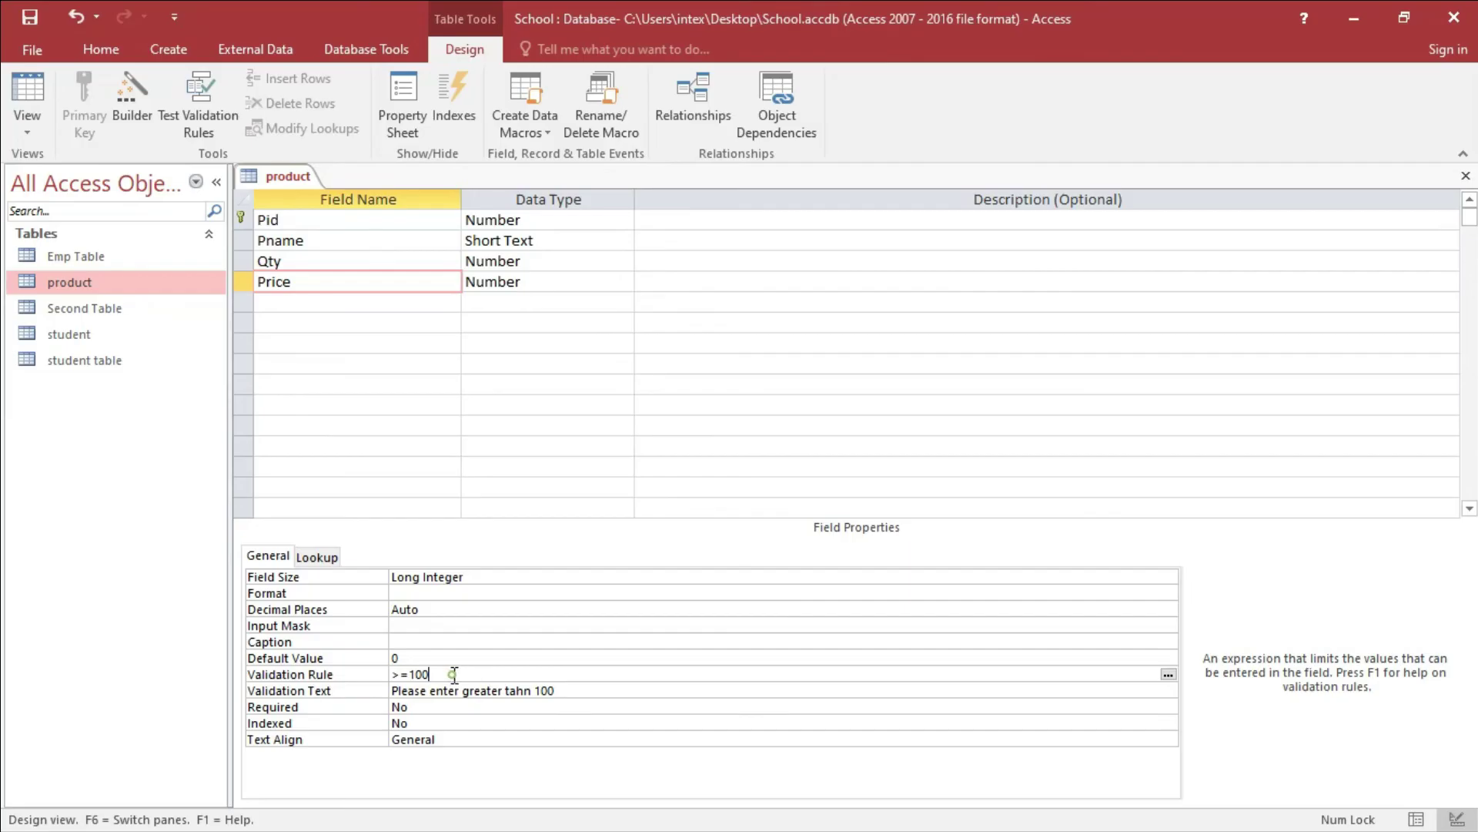
click(576, 697)
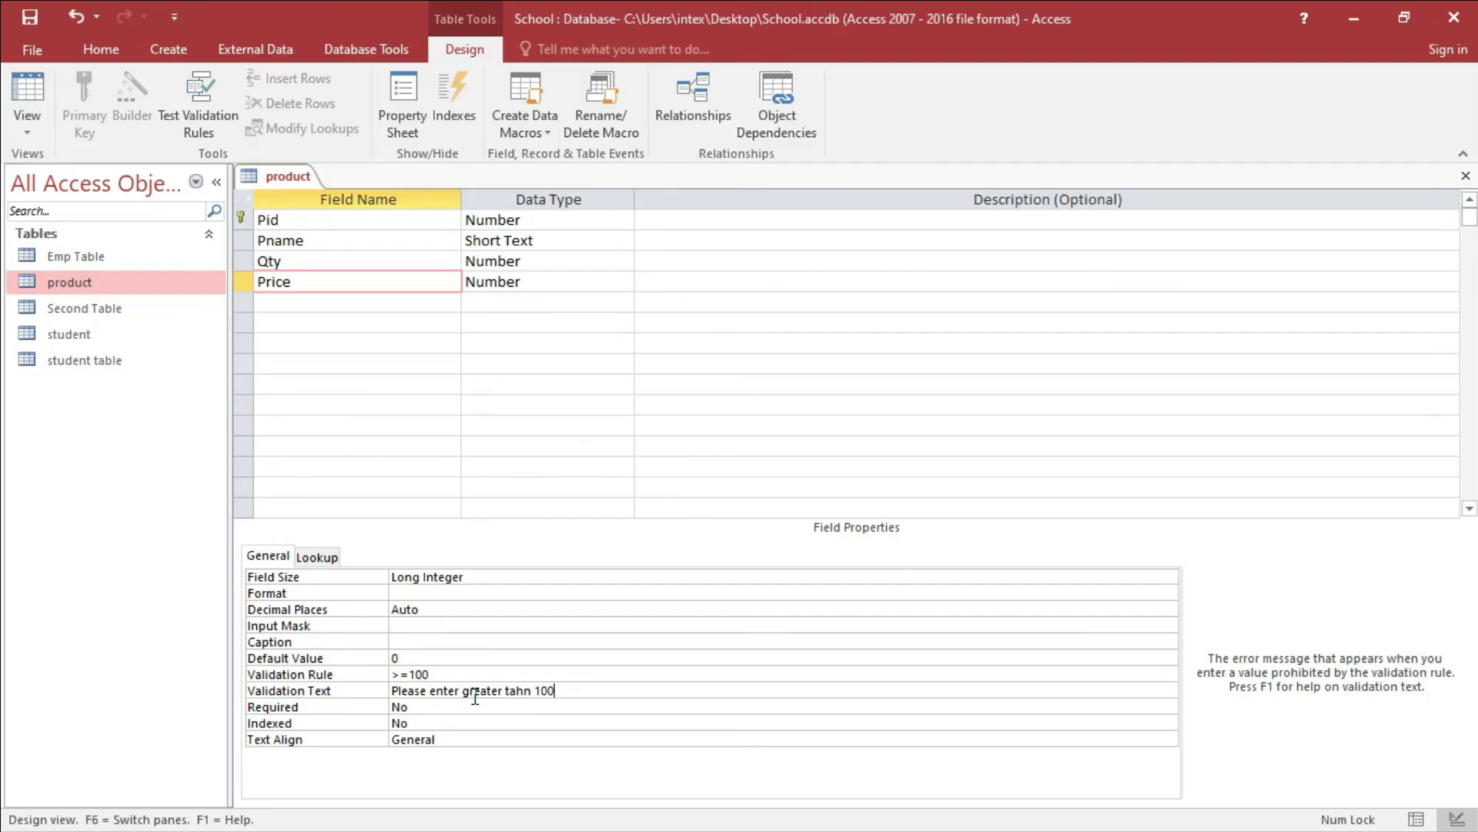
key(BackSpace)
key(BackSpace)
text(ha)
Save the product table design, testing existing data against the changed rules and keeping the new Price validation setting
key(ctrl+s)
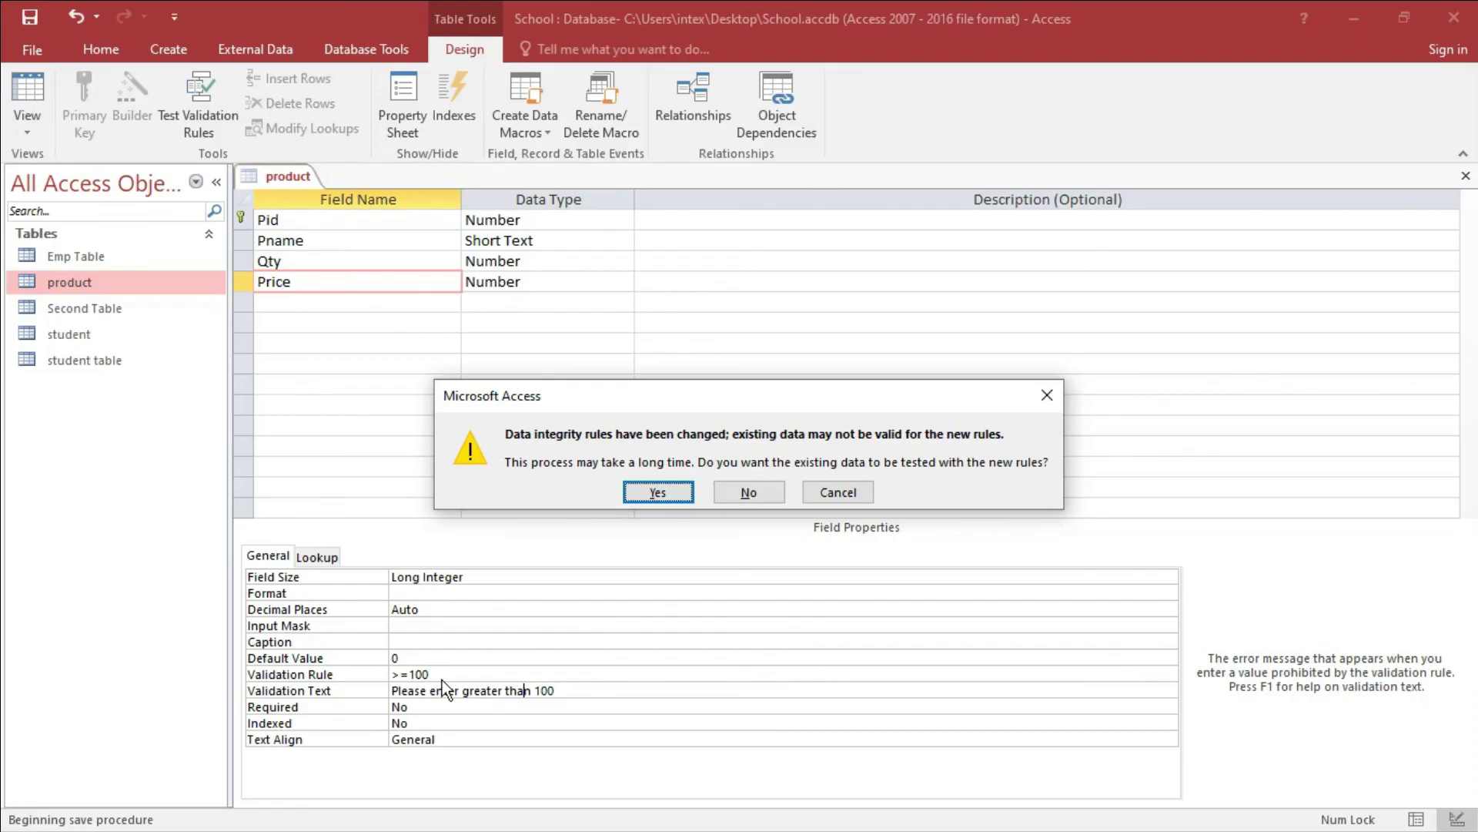
click(658, 492)
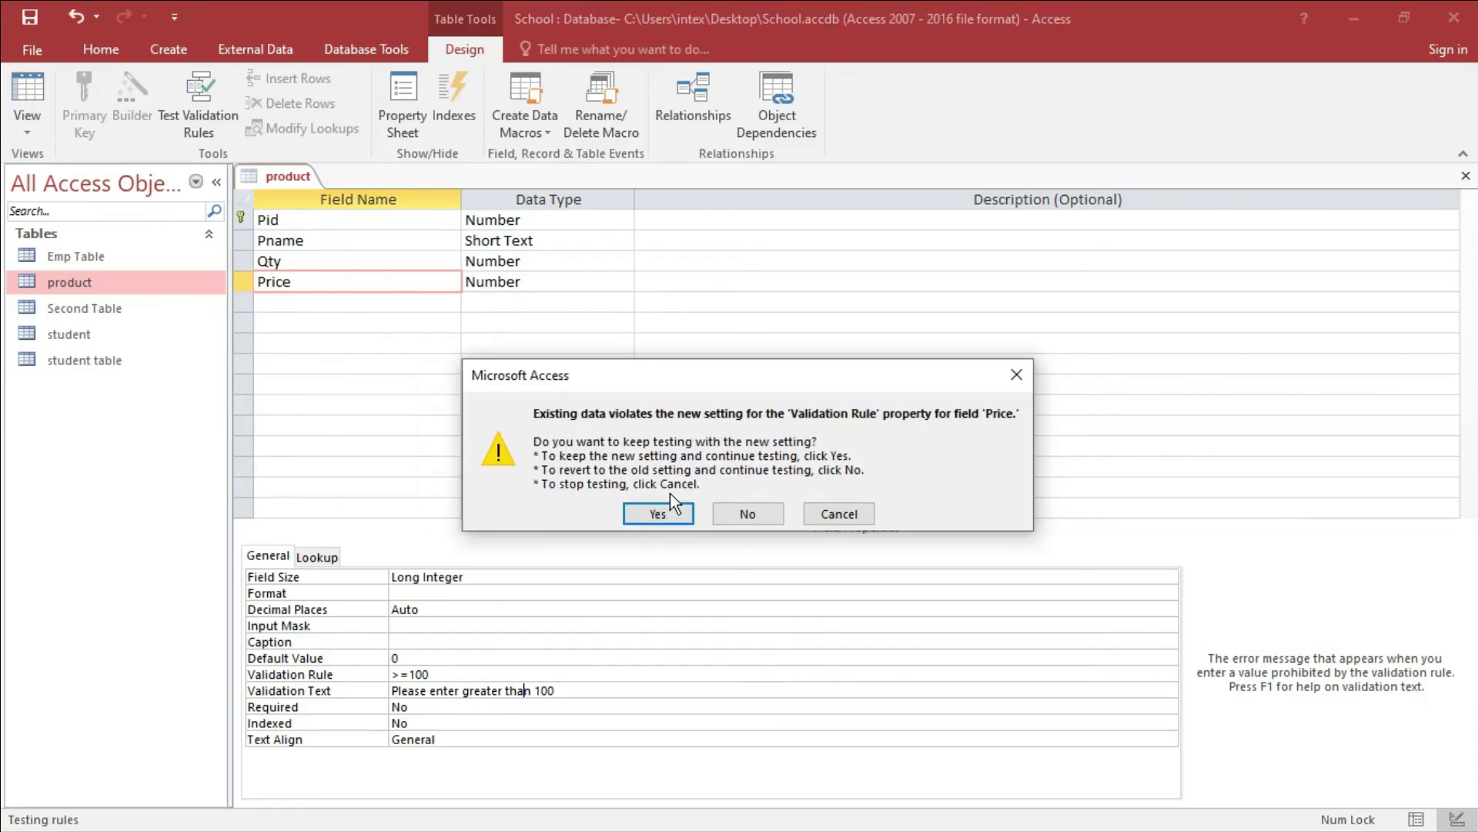
click(658, 513)
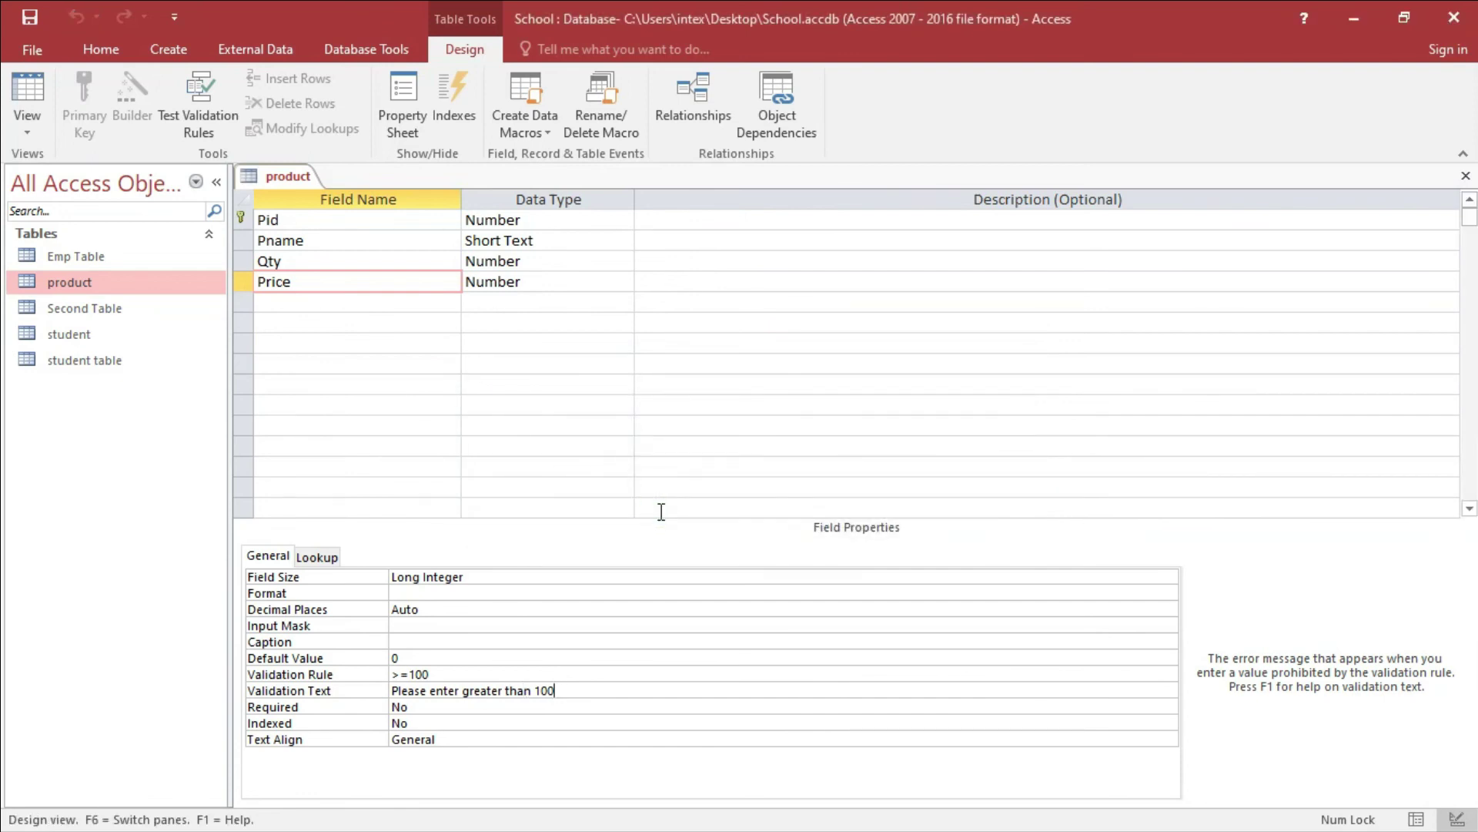
Close the table design and reopen the product table in Datasheet View, moving to the blank new record row
click(1466, 175)
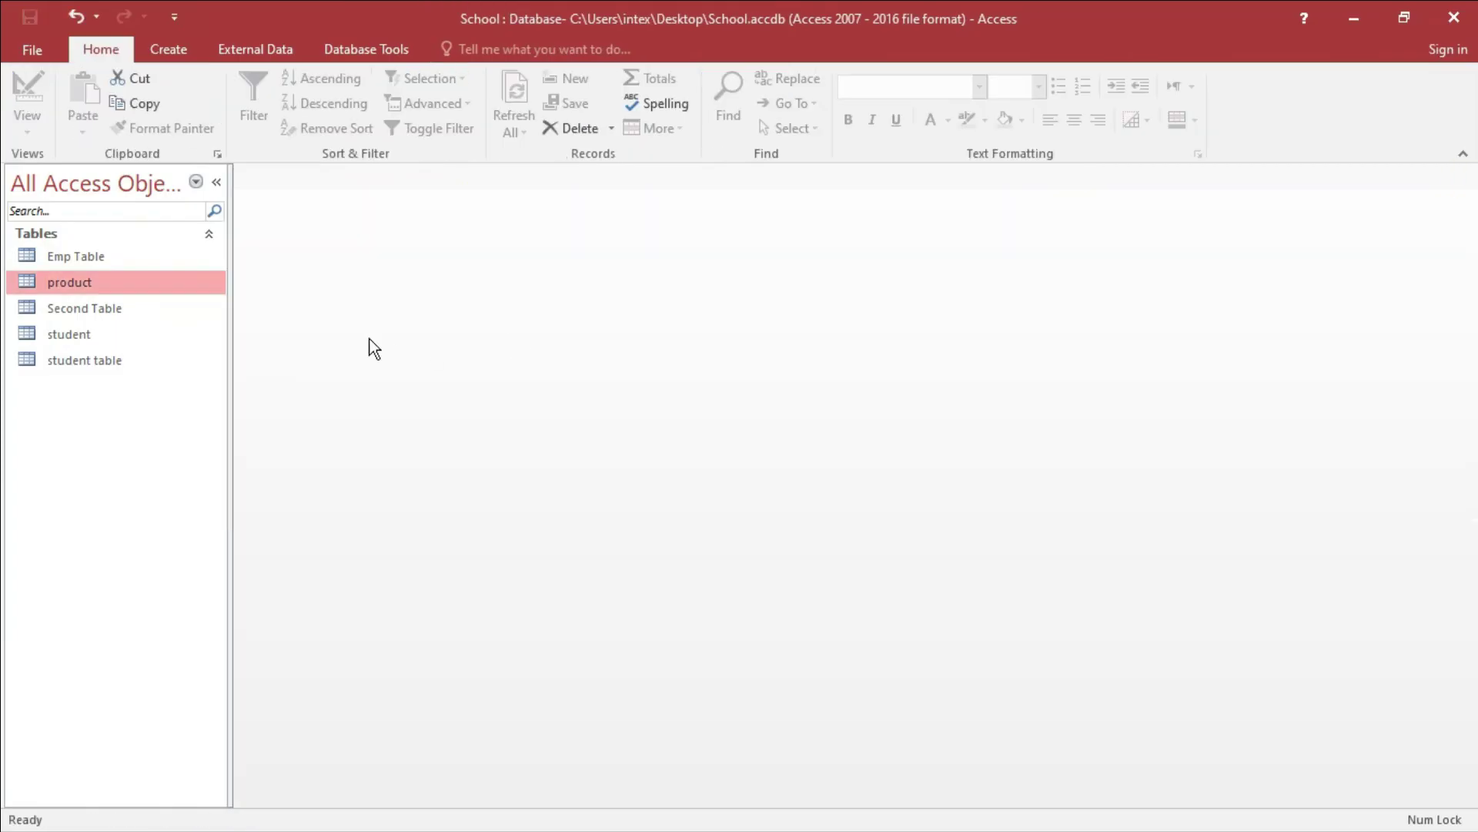
double_click(106, 283)
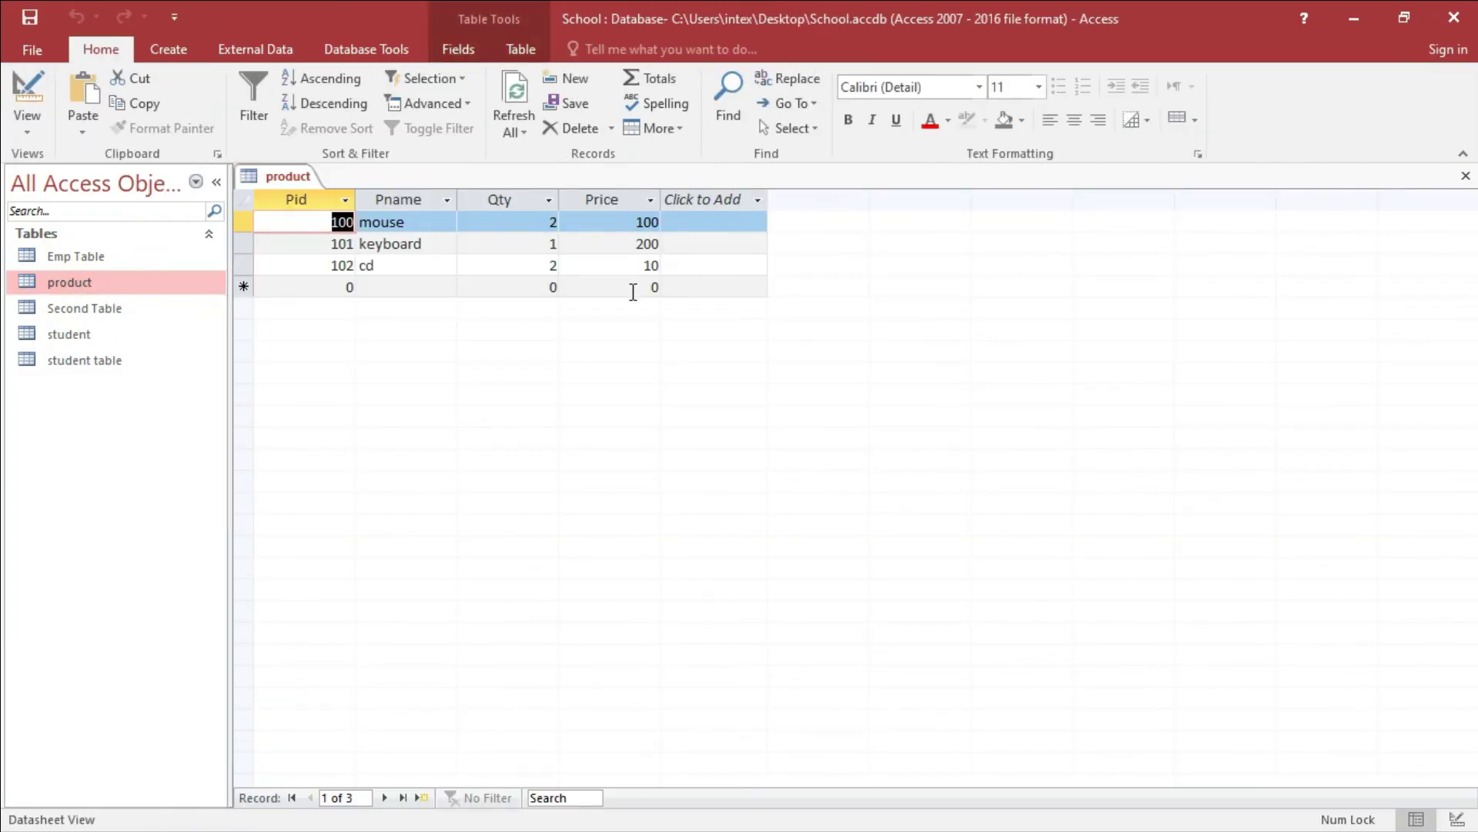
key(Caps_Lock)
key(Caps_Lock)
drag(339, 222, 330, 223)
key(Caps_Lock)
key(Caps_Lock)
key(Tab)
key(Tab)
key(Tab)
key(Tab)
key(Tab)
key(Tab)
key(Tab)
key(Tab)
key(Tab)
key(Tab)
key(Tab)
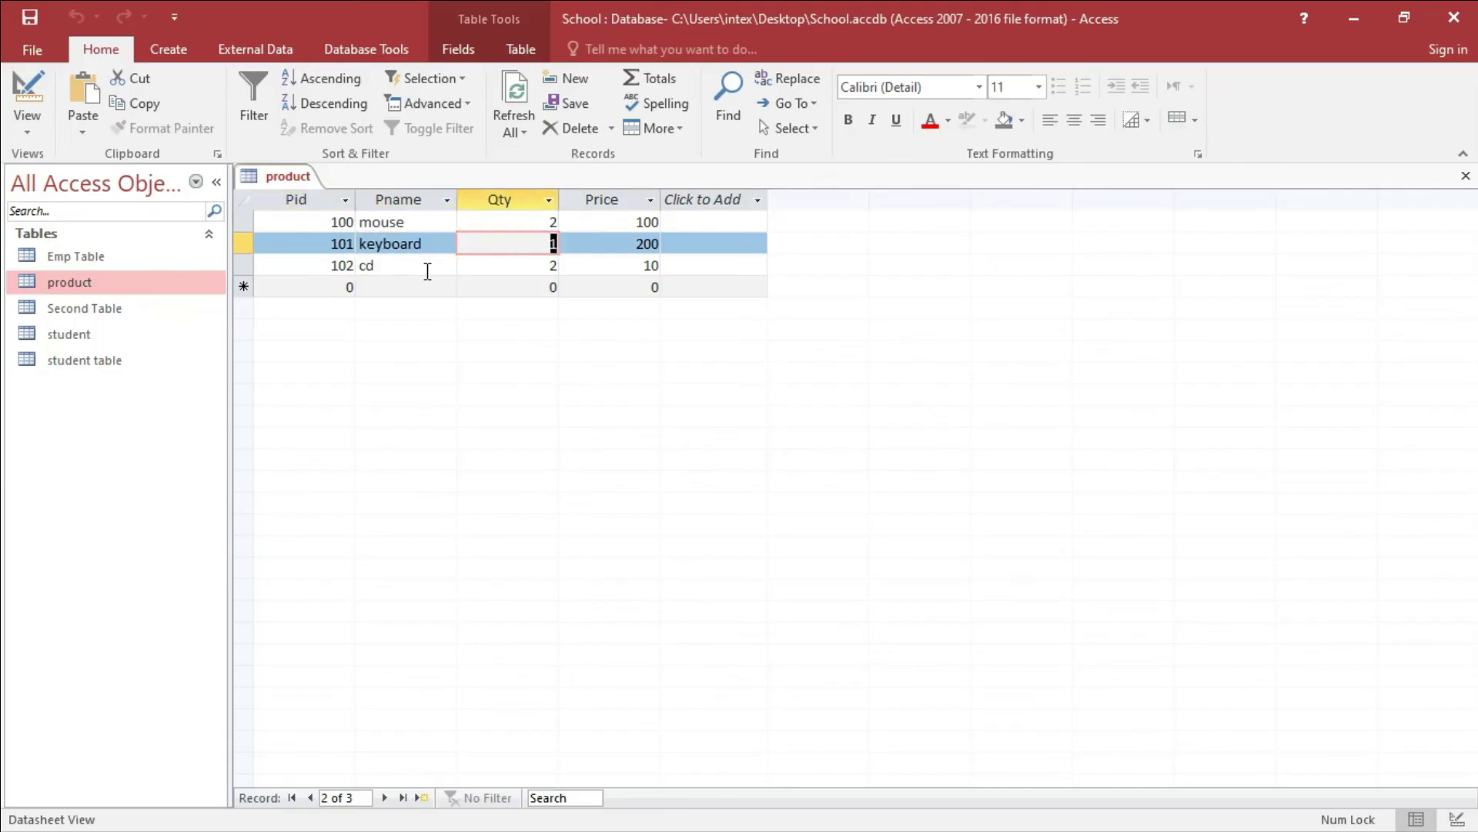
key(Tab)
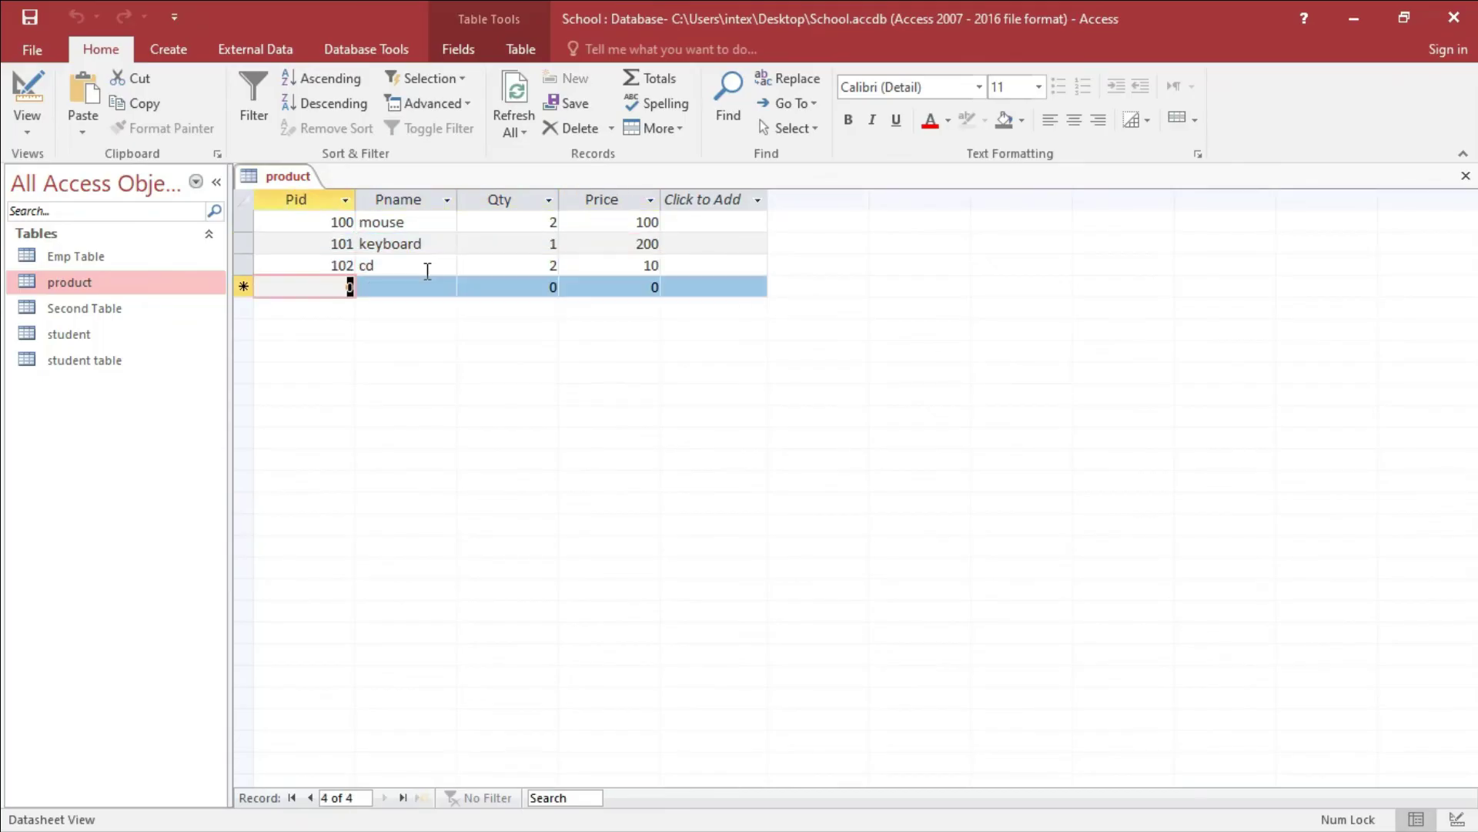
Enter a new product record with Pid 103, Pname dvd and Qty 3
text(100)
key(BackSpace)
text(3)
key(Tab)
text(dvd)
key(Tab)
text(3)
key(Tab)
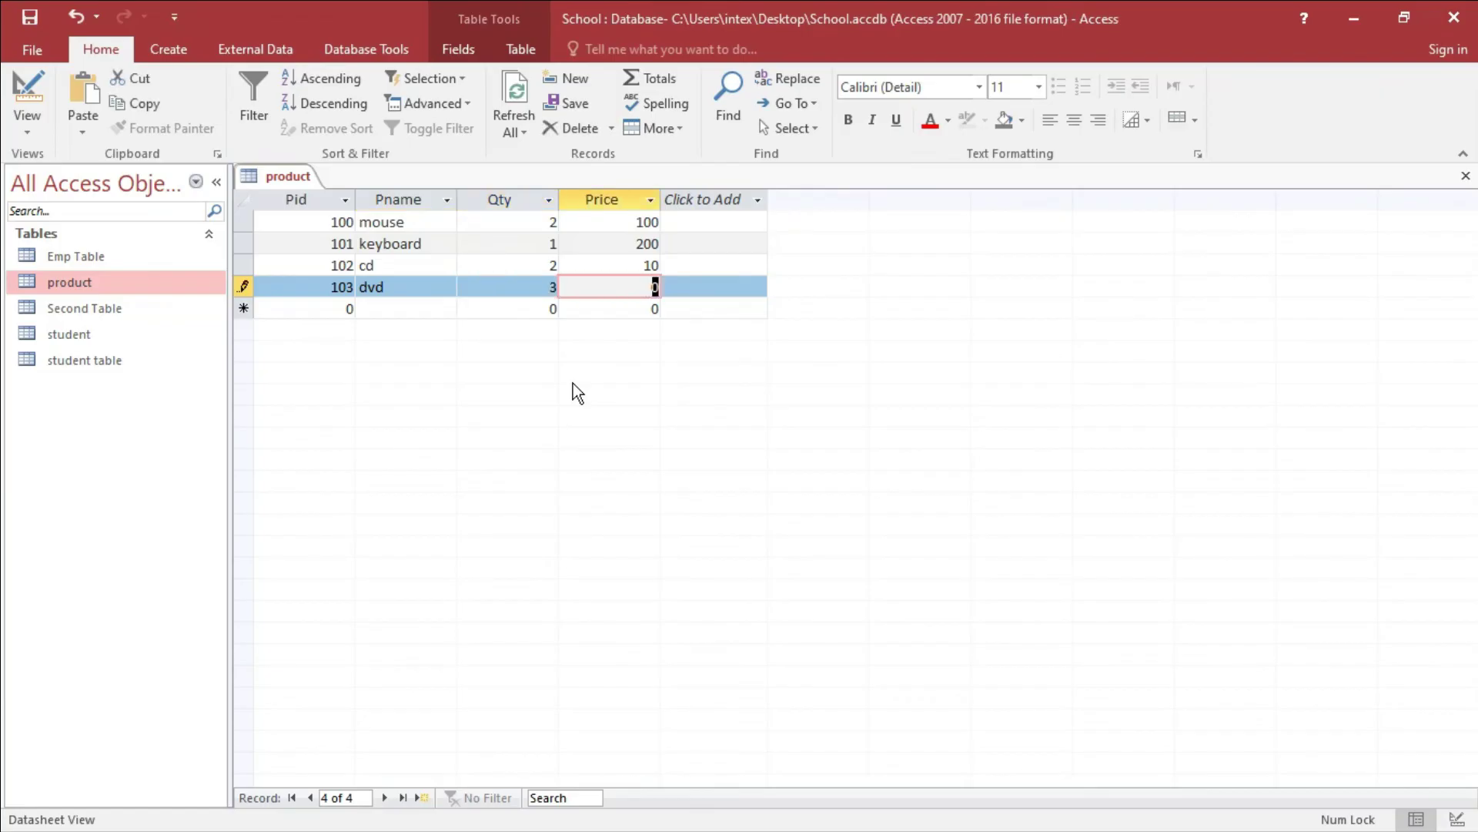
Test the Price validation rule with 15 in the dvd record, and correct the Price to 150 to complete the record
text(15)
key(Tab)
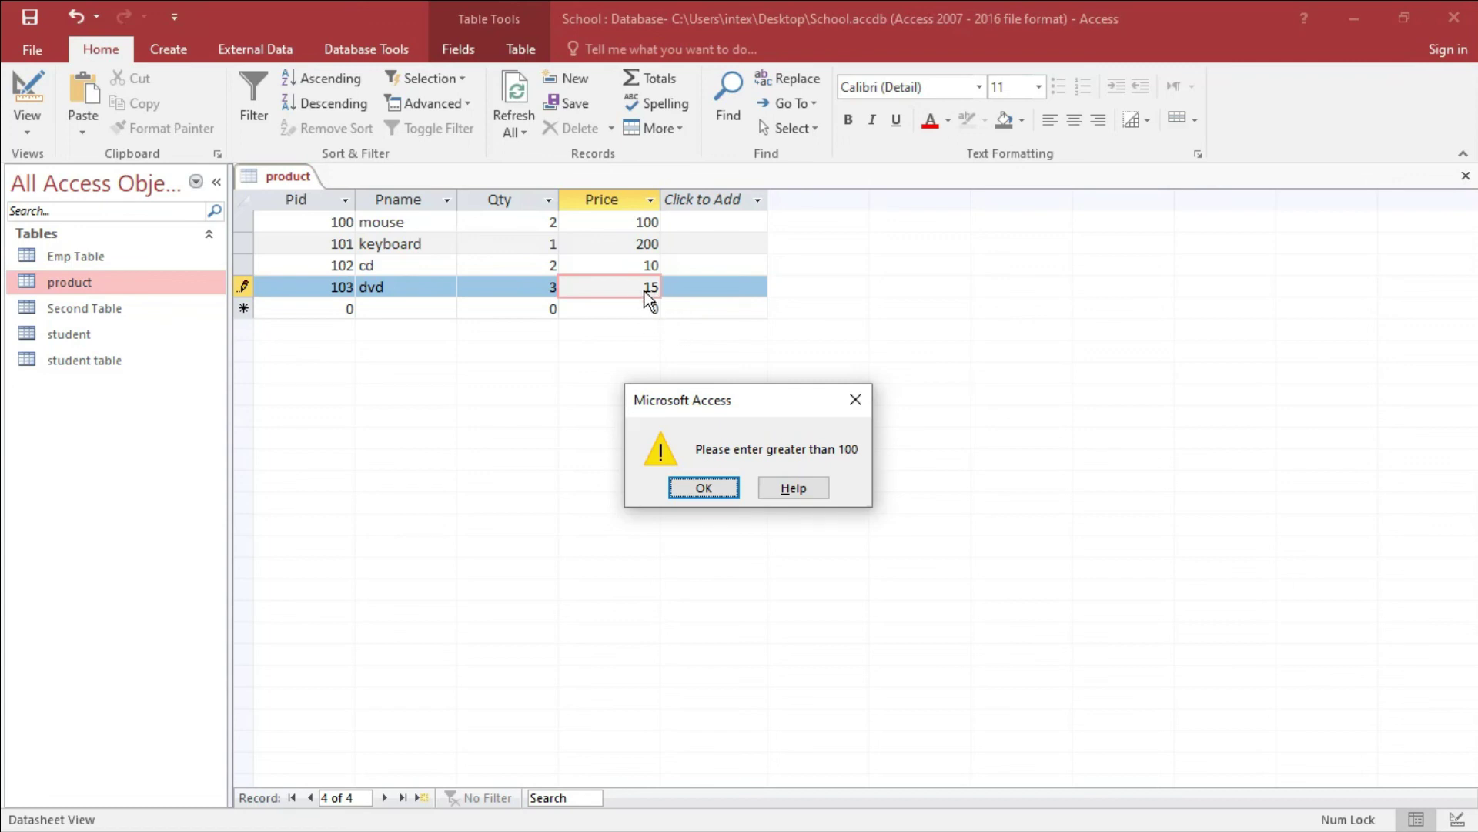
click(701, 488)
text(0)
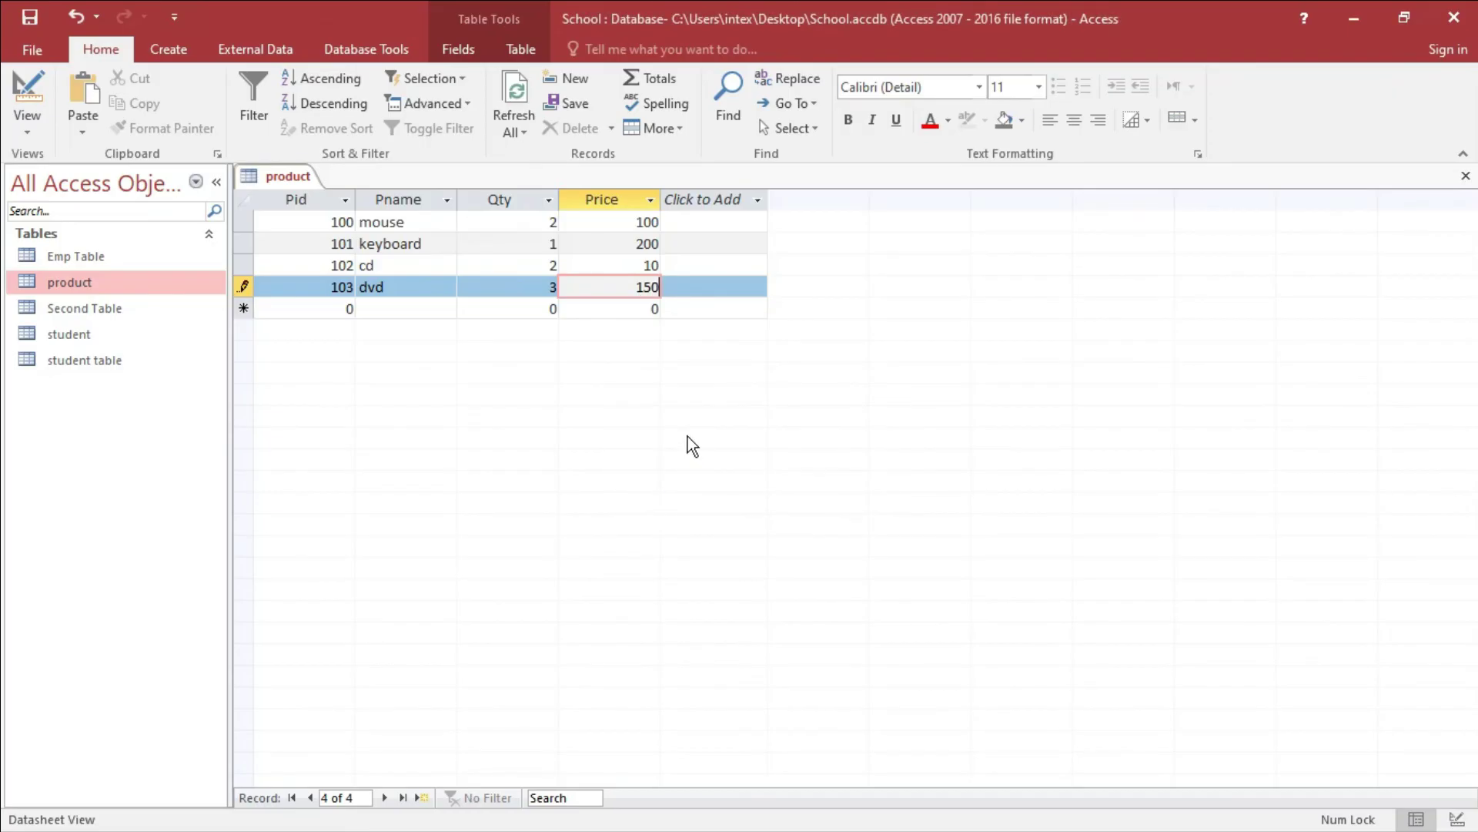
key(Tab)
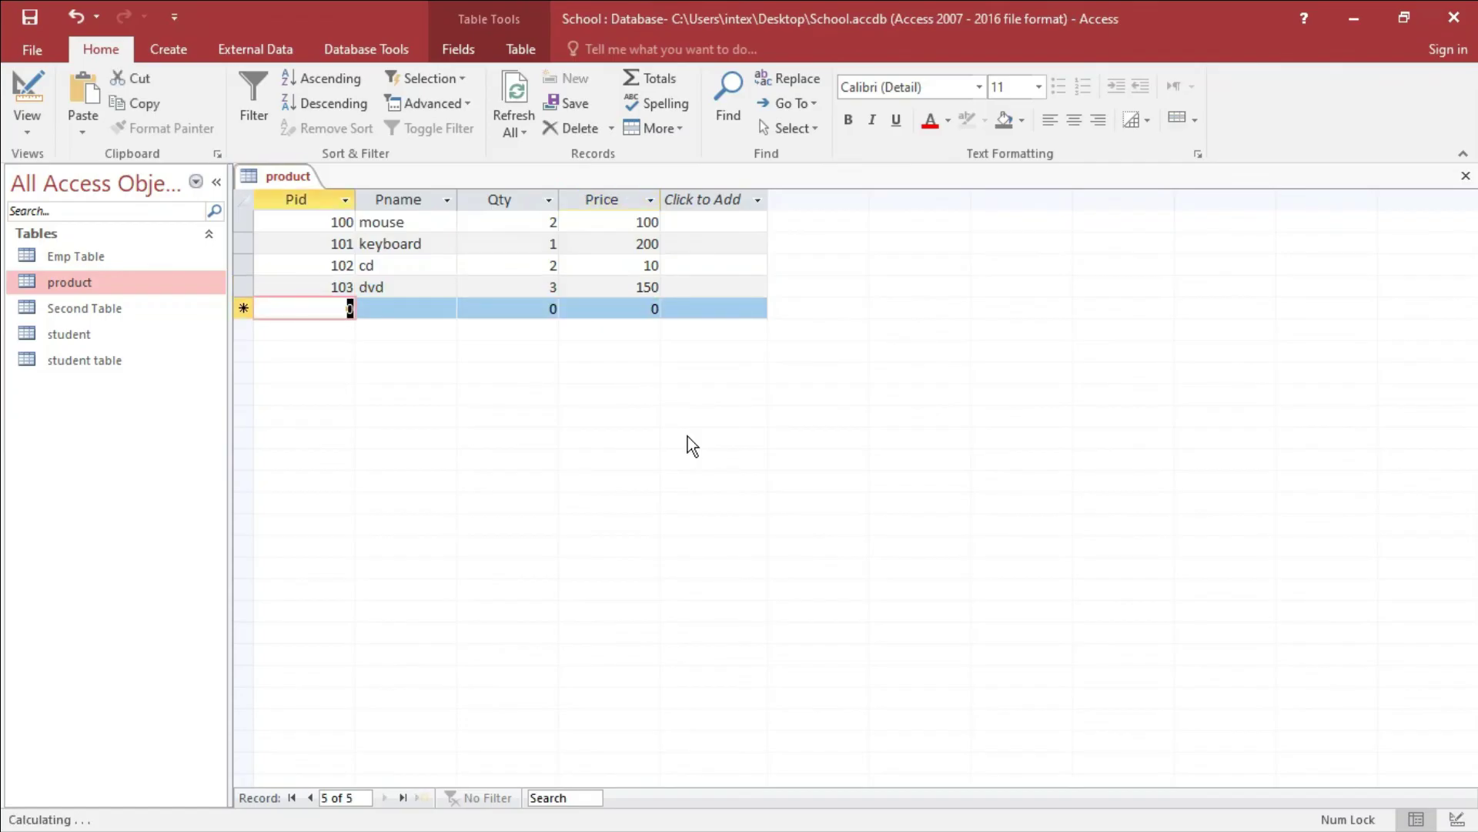